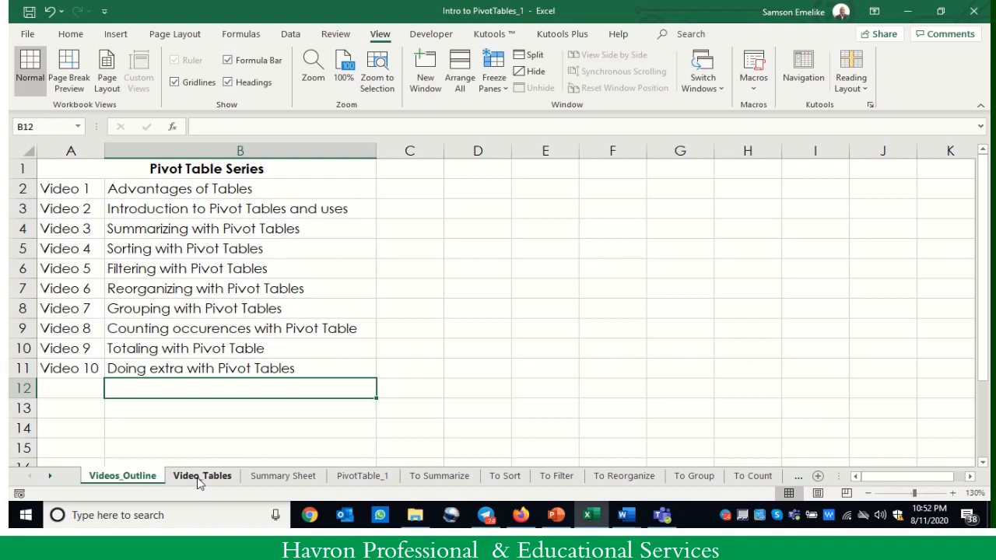
- Open the Video_Tables sheet and compare selecting a cell inside the staff orders table with one outside it
click(200, 478)
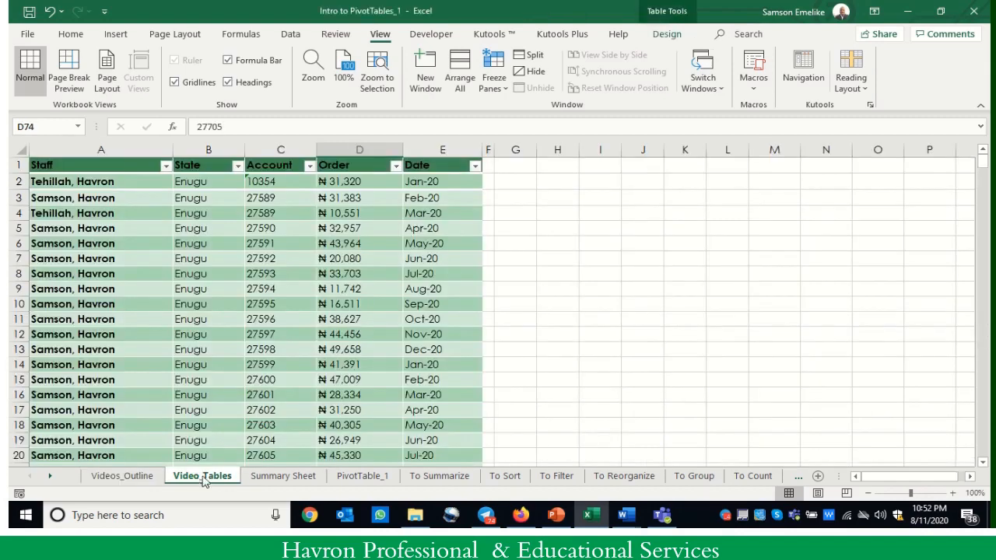
click(305, 289)
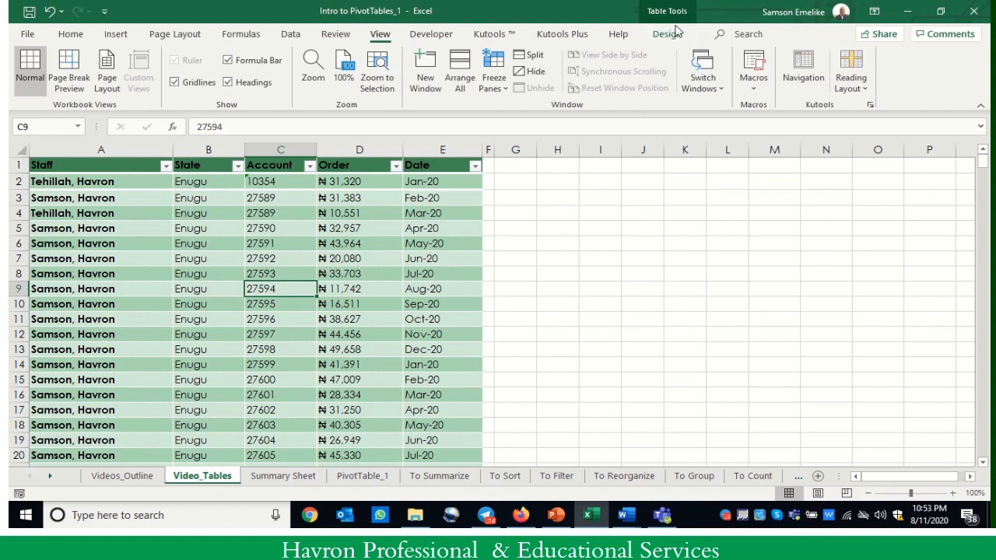
click(666, 240)
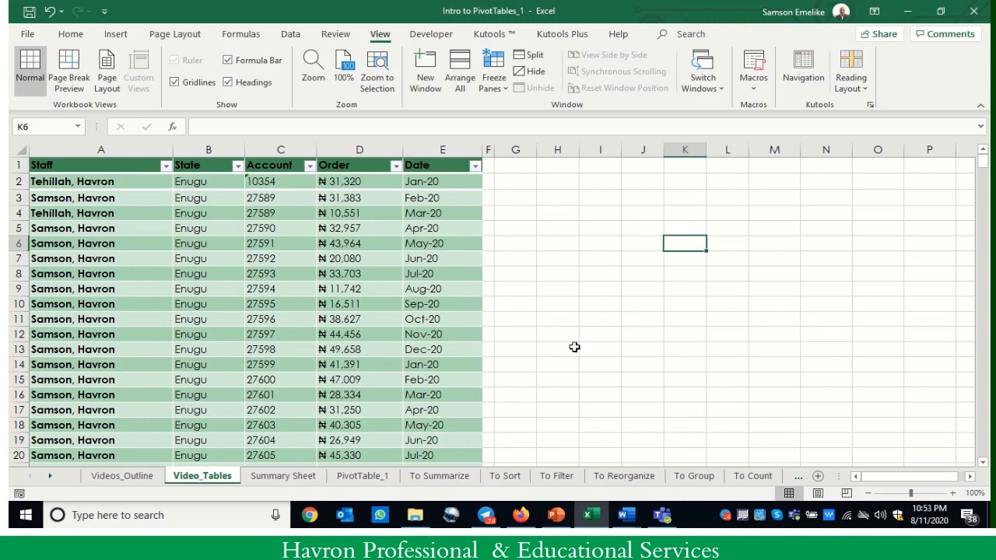
click(214, 321)
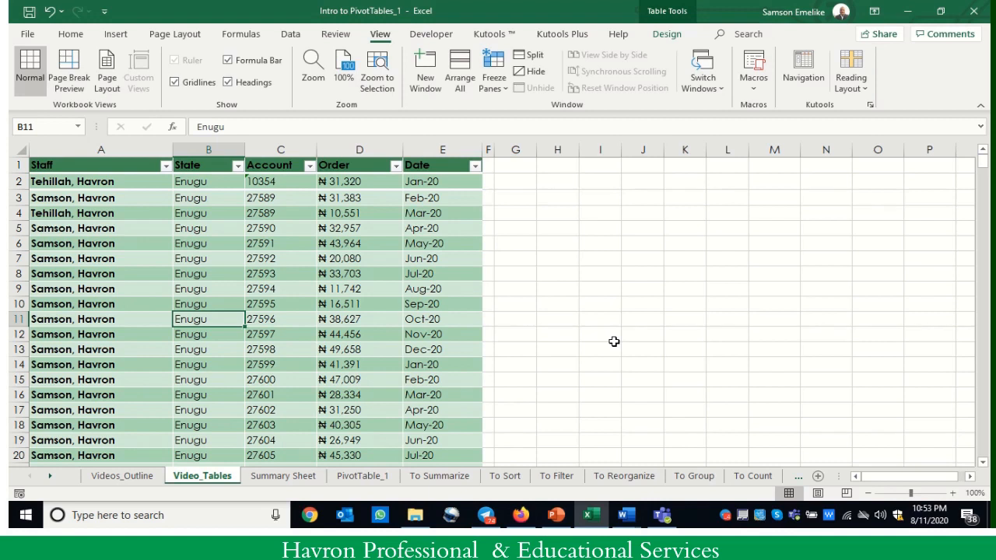
- Enter a header row starting in H5 with Day, followed by Team 1 through Team 5 across I5:M5
click(556, 228)
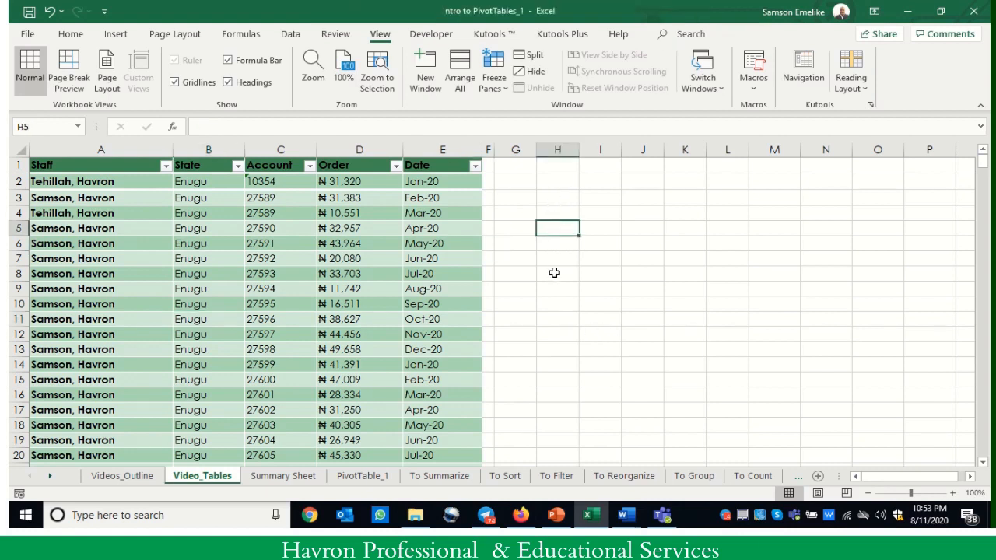
text(Da)
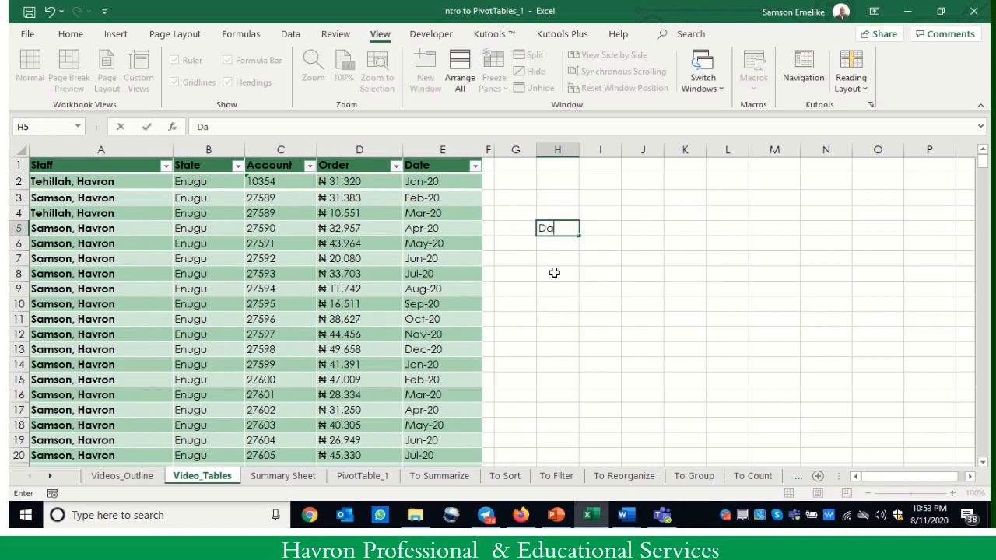
text(y)
key(Tab)
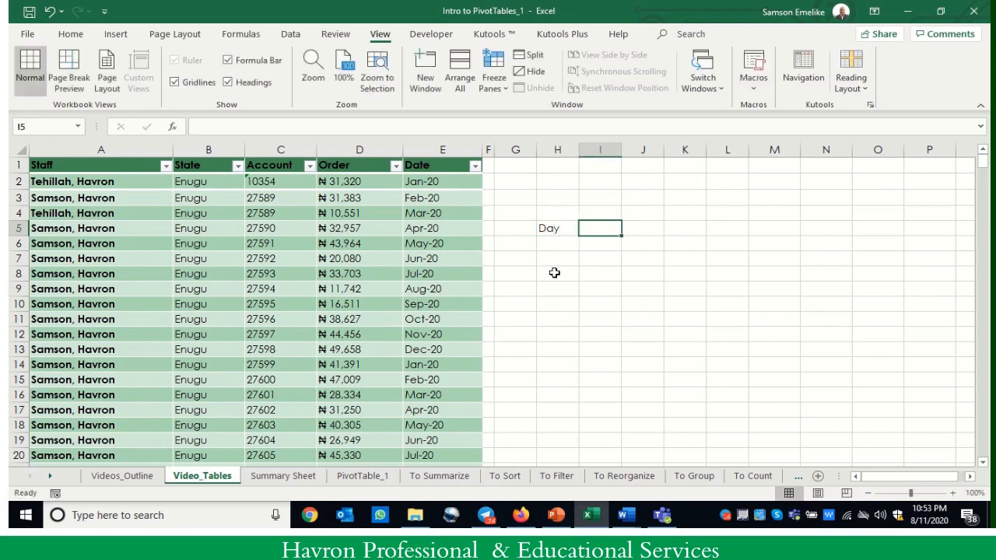
text(Team 1)
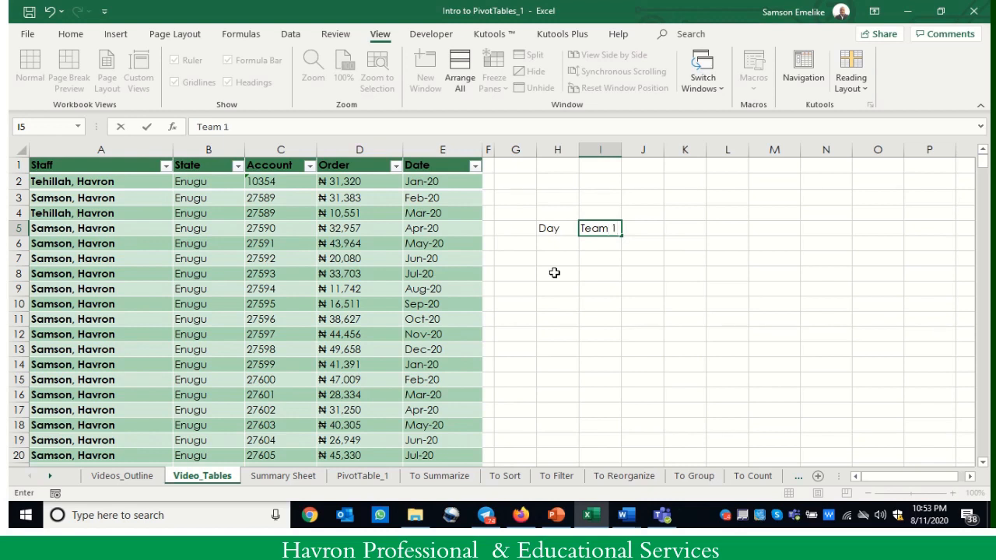
key(ctrl+Return)
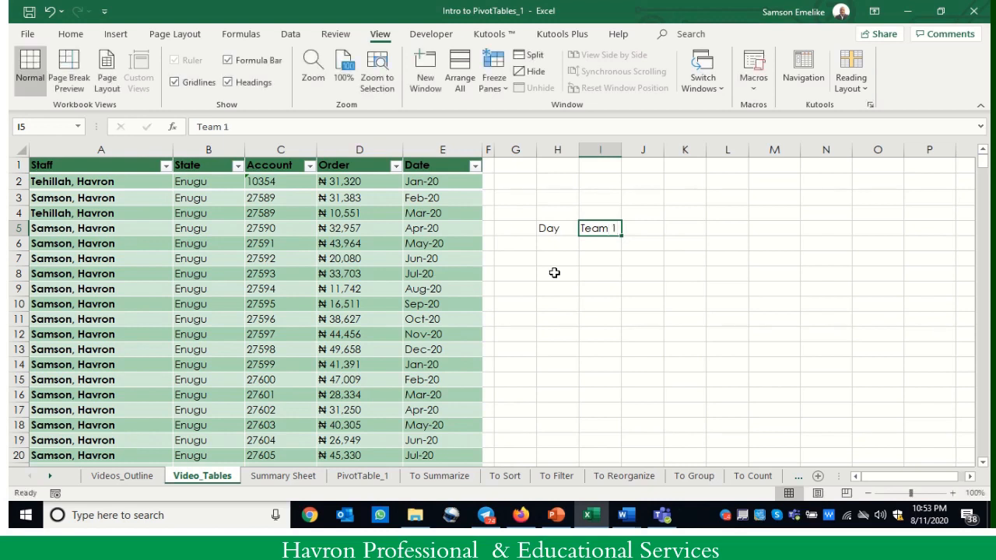
drag(621, 235, 817, 243)
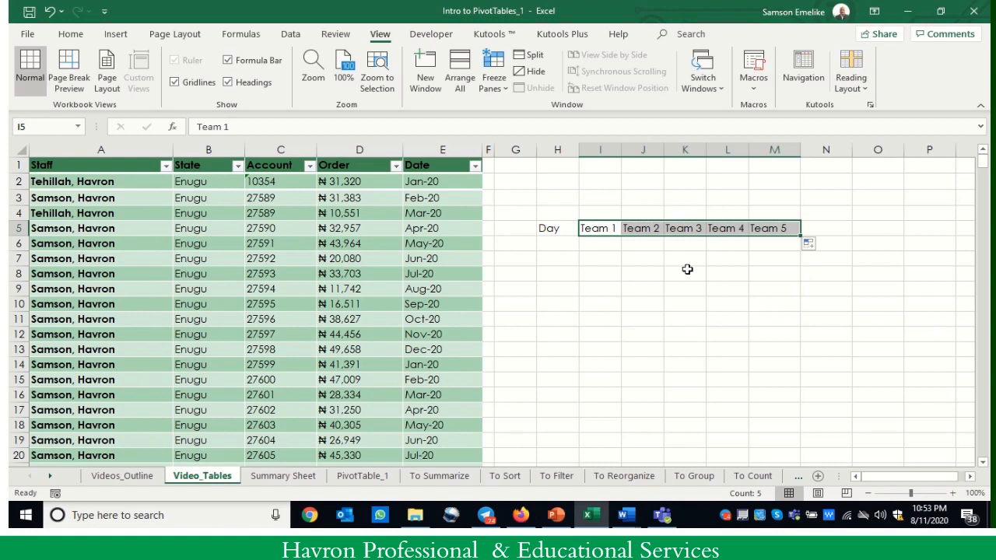
- Fill H6:H12 with the weekday abbreviations Mon through Sun
click(558, 242)
text(Mon)
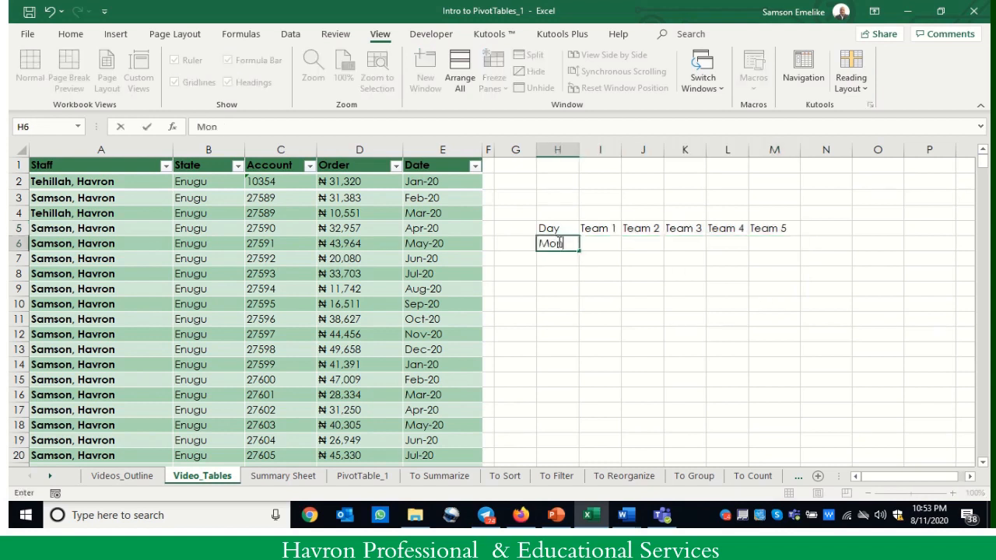
key(ctrl+Return)
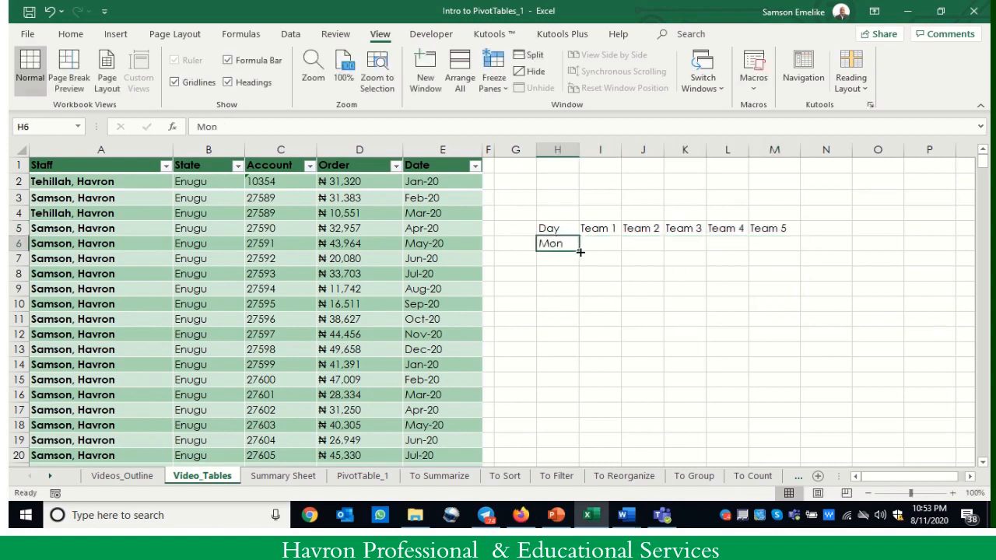
drag(578, 251, 589, 345)
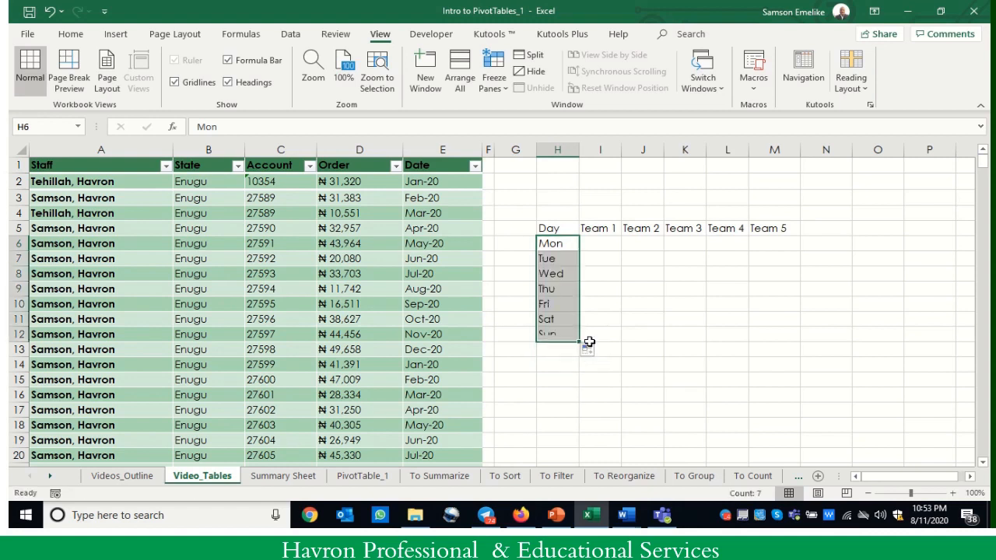
- Fill I6:M12 with =RANDBETWEEN(1000,5000) and replace the formulas in place with their values only
click(596, 243)
text(=r)
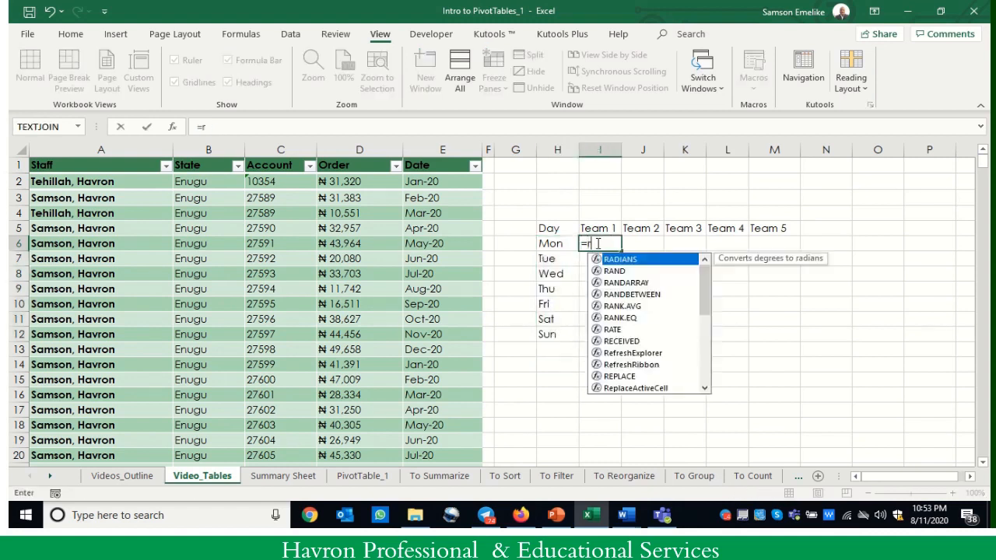
text(andb)
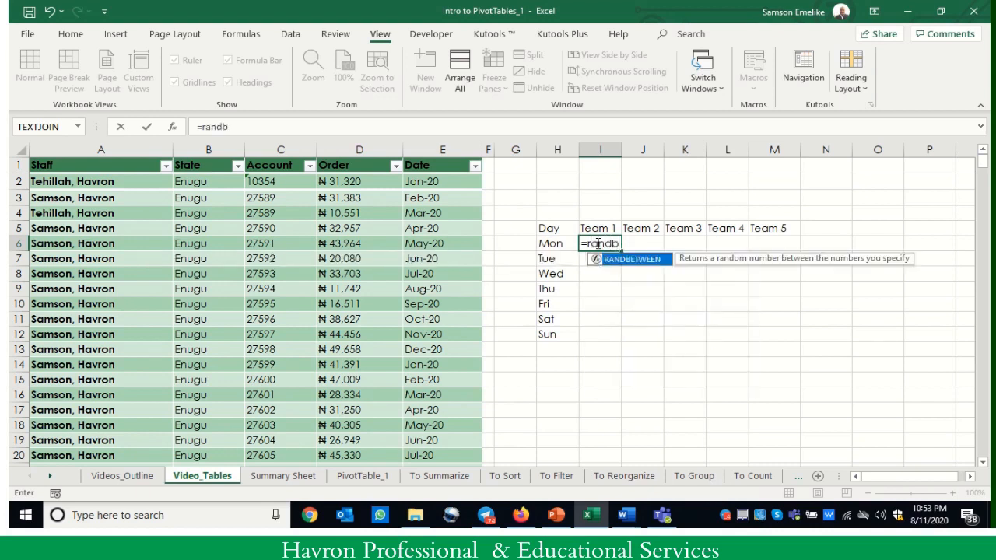
key(Tab)
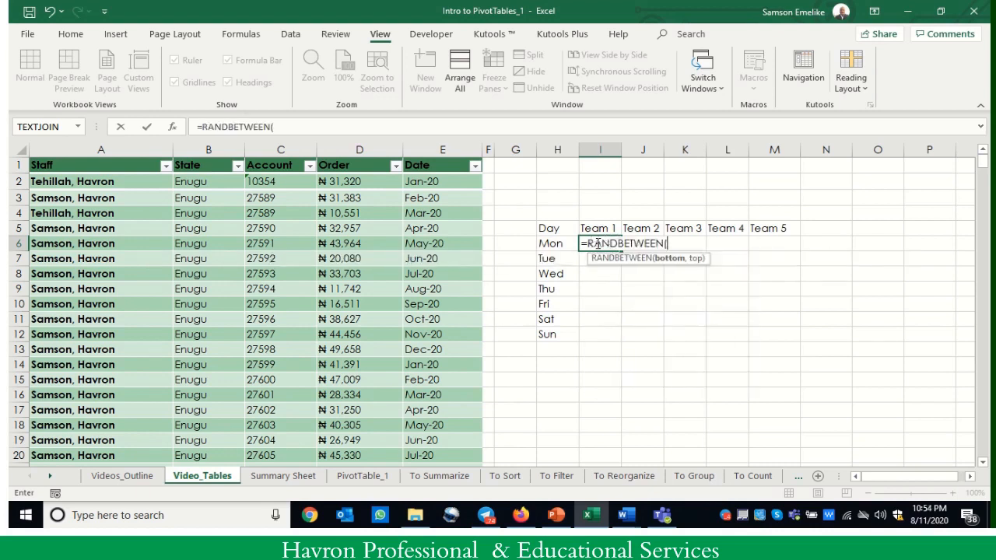
text(1000,5000)
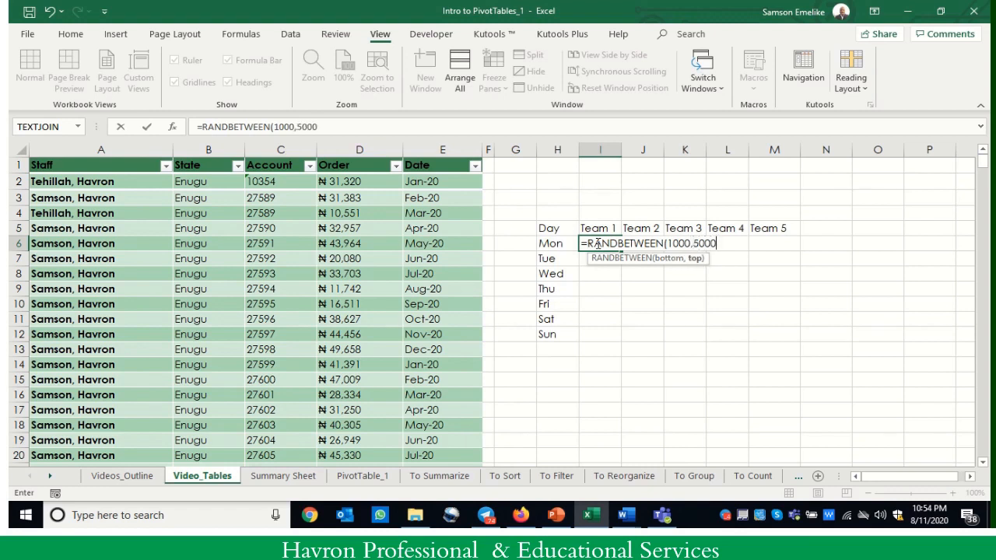
key(ctrl+Return)
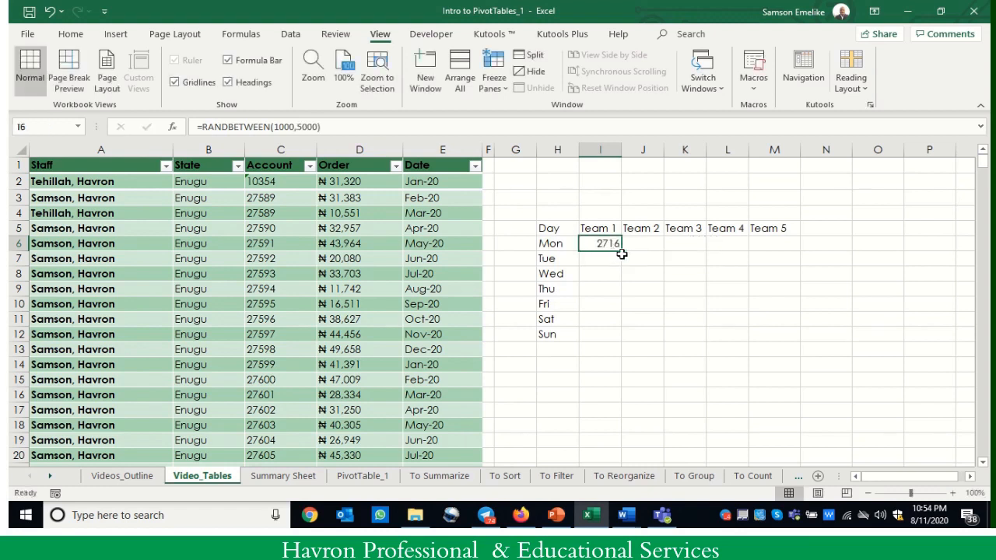
drag(622, 251, 800, 342)
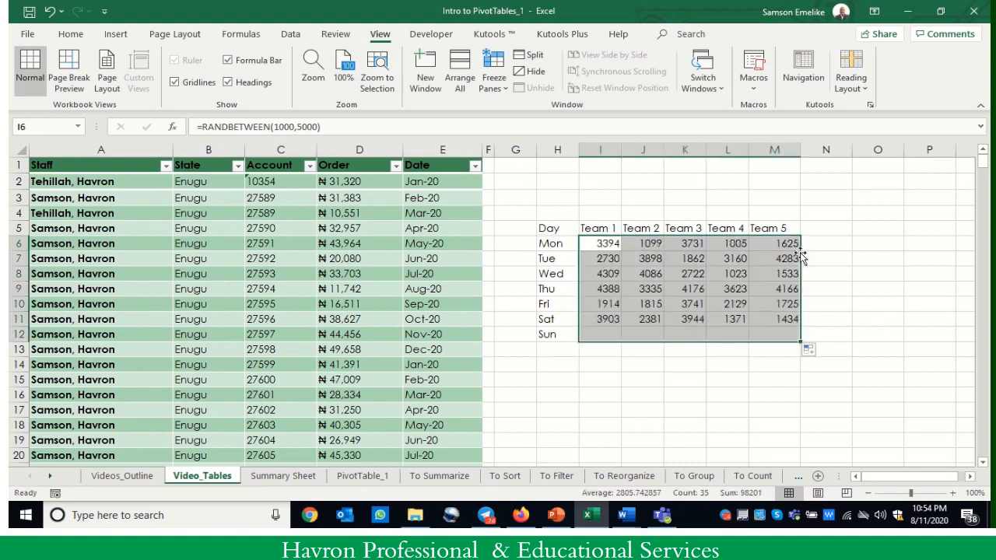
right_click(696, 346)
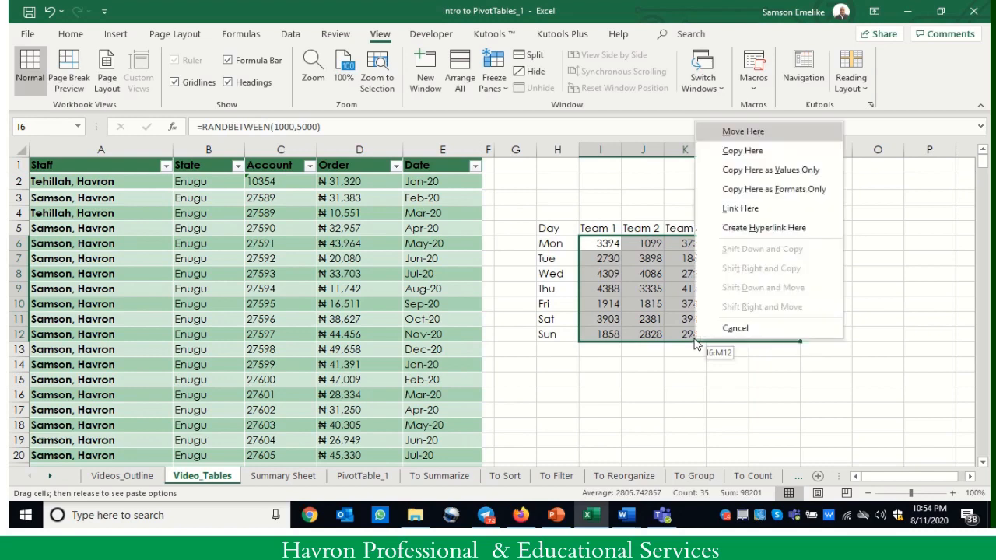
click(760, 170)
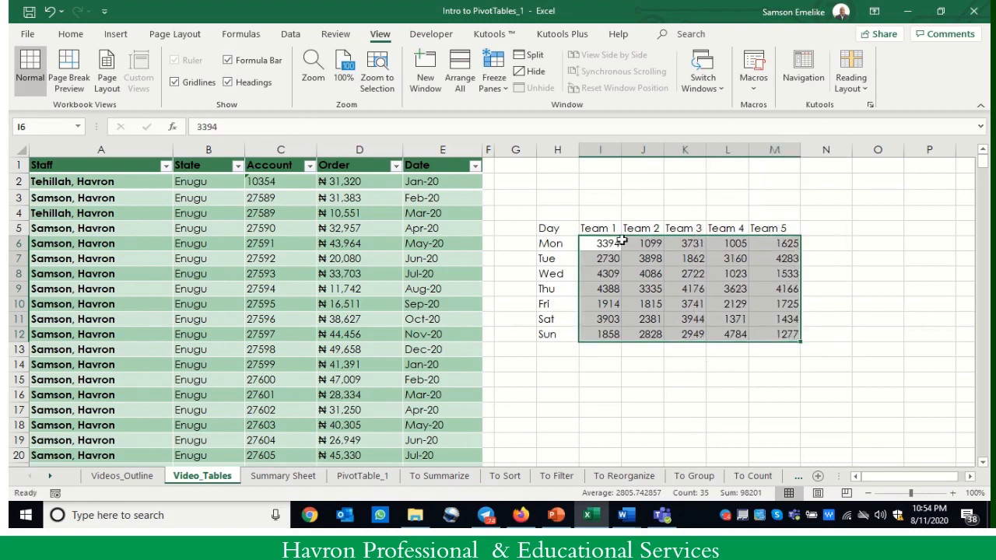
- Apply all borders to the range H5:M12 and autofit the widths of columns H through M
drag(555, 234, 777, 339)
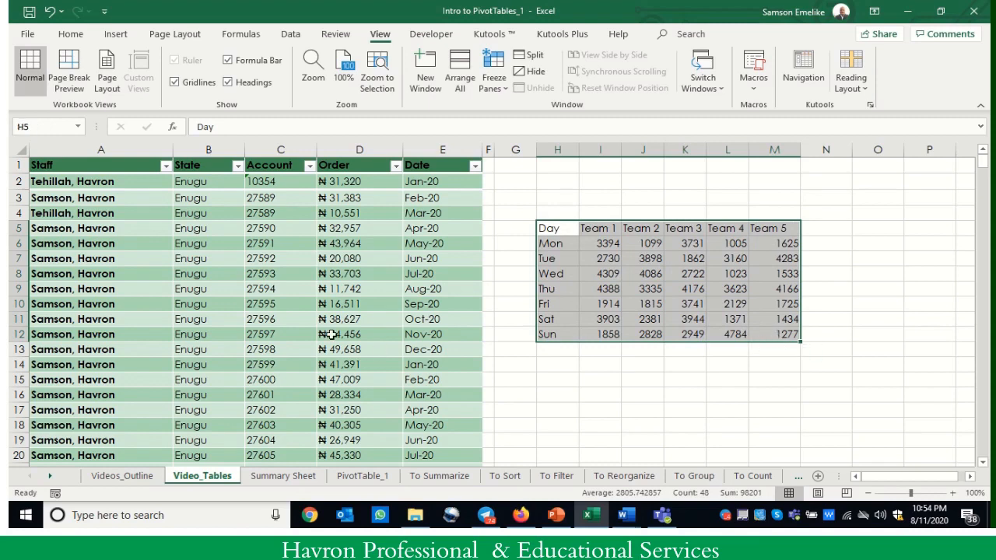
click(73, 42)
click(156, 81)
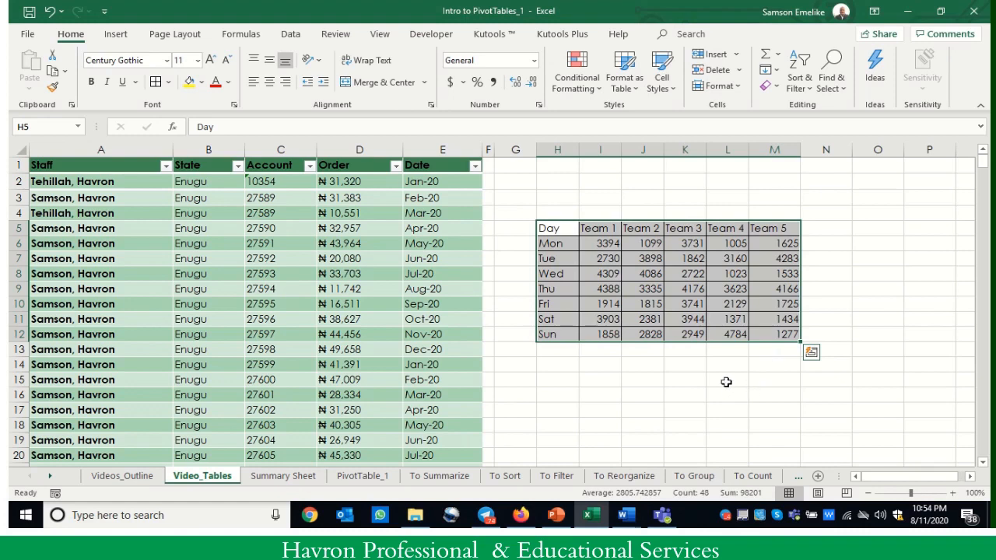
drag(558, 151, 765, 158)
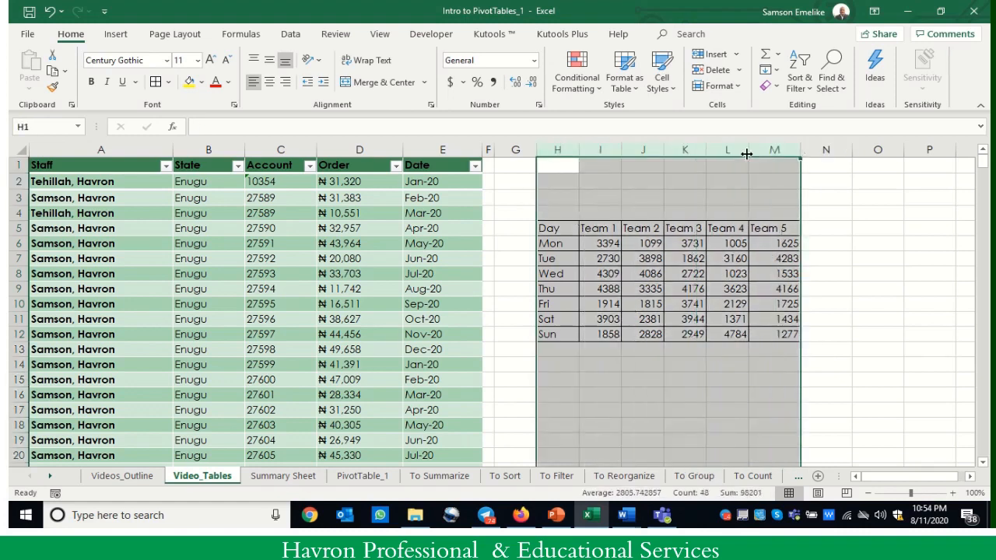
double_click(748, 150)
click(827, 394)
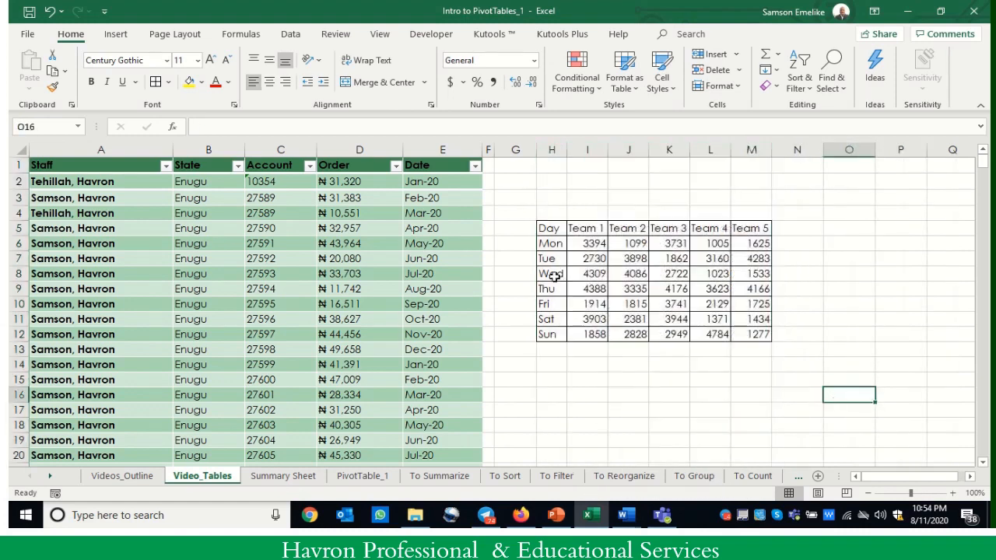
- Copy the bordered team data in H5:M12 to a second block starting at H15
drag(549, 230, 753, 335)
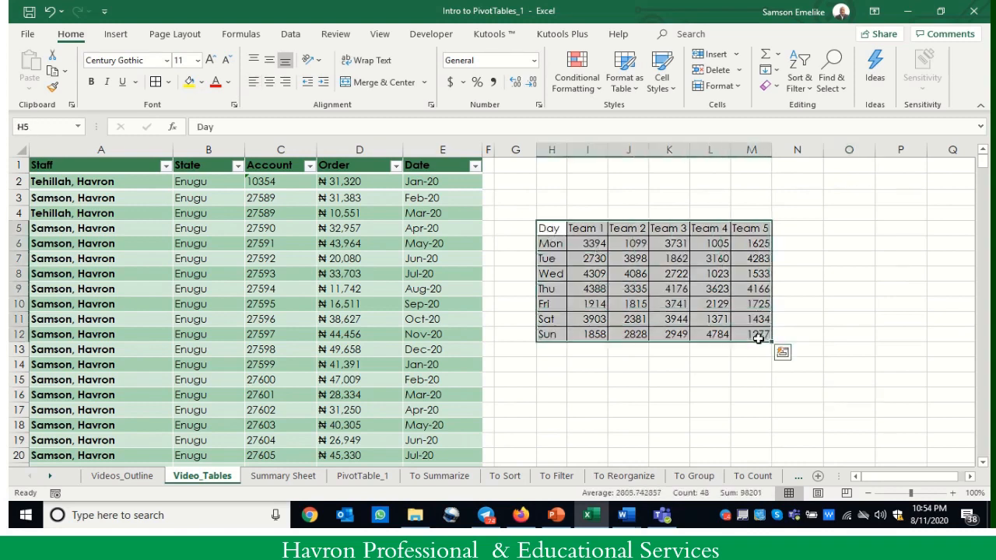
mouse_move(673, 342)
mouse_down()
mouse_move(692, 473)
mouse_move(696, 329)
mouse_move(666, 342)
mouse_move(667, 331)
mouse_up()
scroll(667, 331, up, 4)
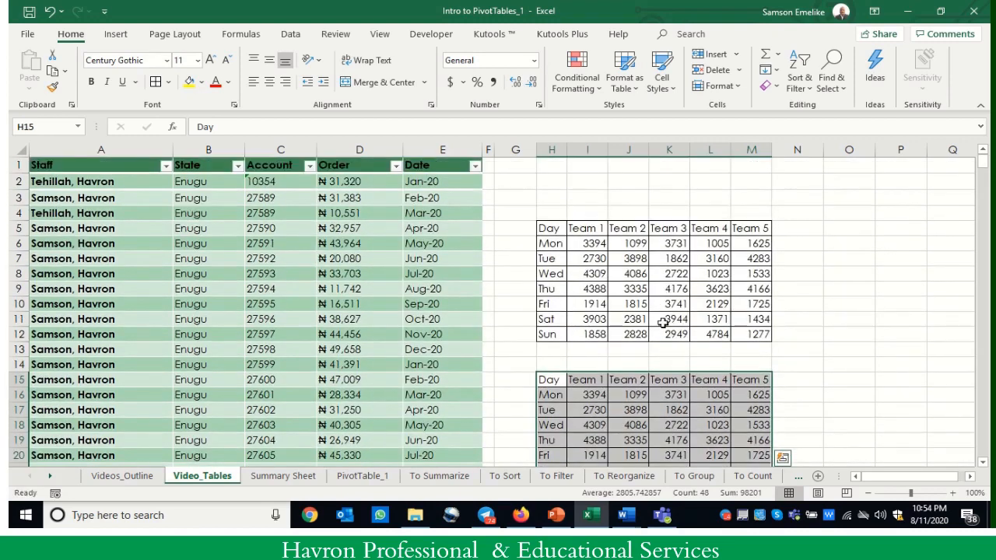
- Compare the available table tools when selecting cells in the two plain team ranges and in the staff orders table
click(596, 273)
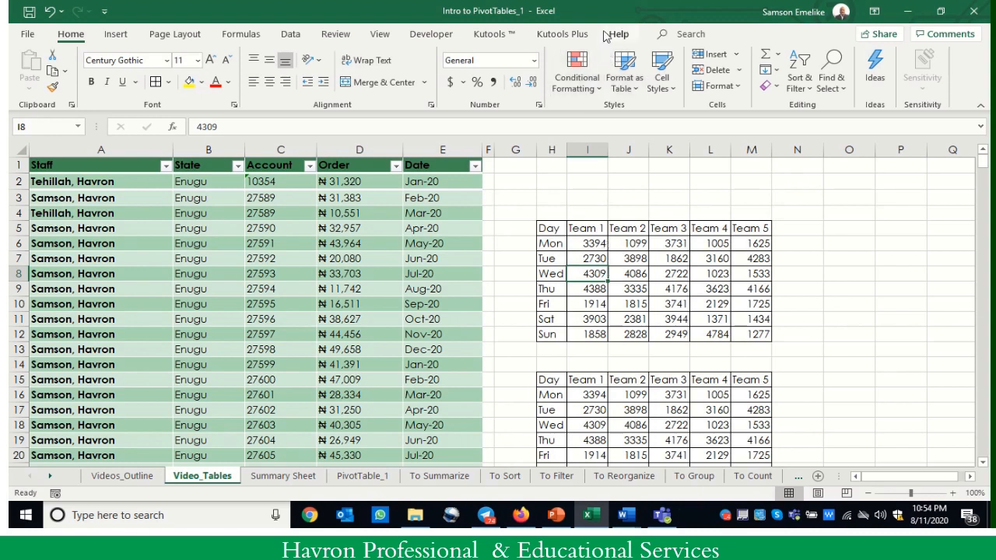
click(674, 441)
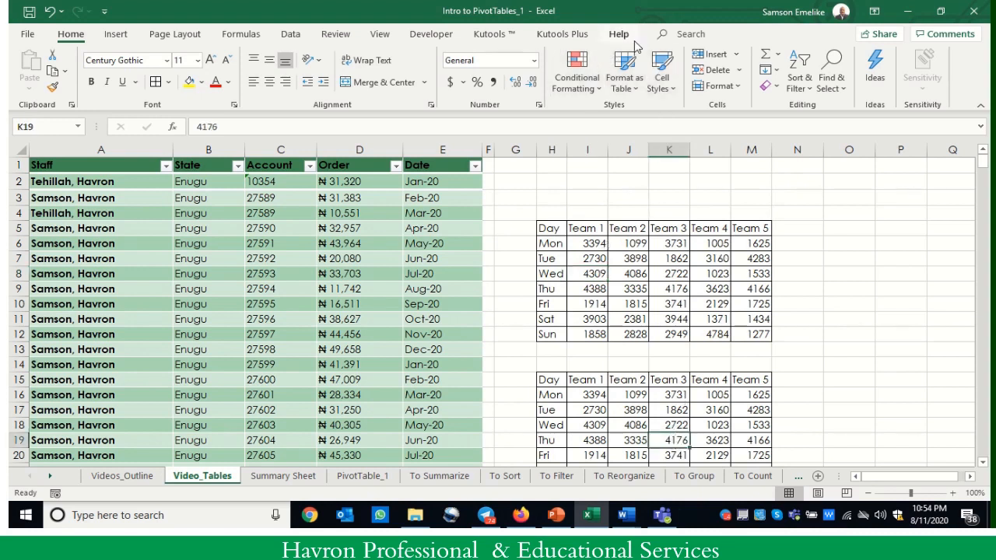
click(298, 306)
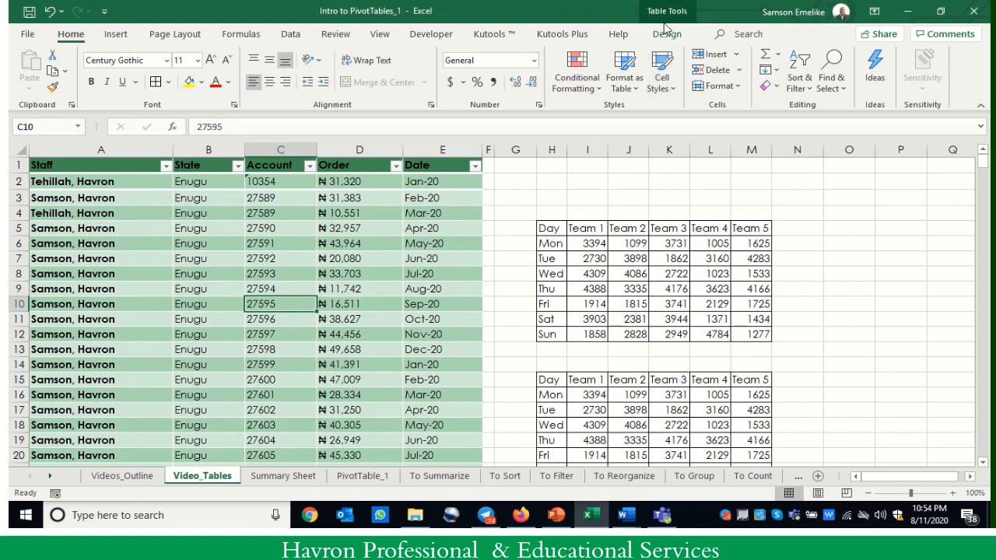
click(368, 273)
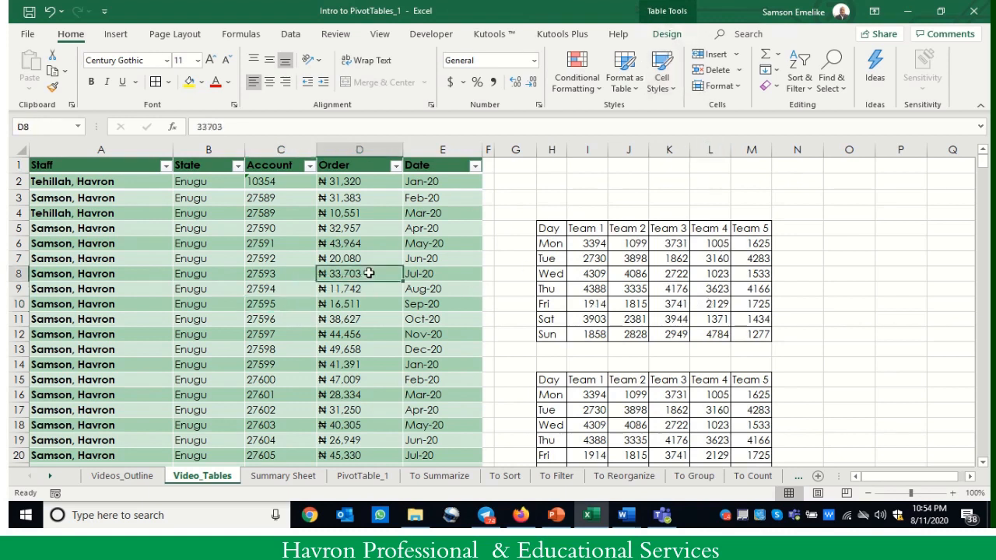
- Convert the upper team range H5:M12 into an Excel table with headers
click(650, 274)
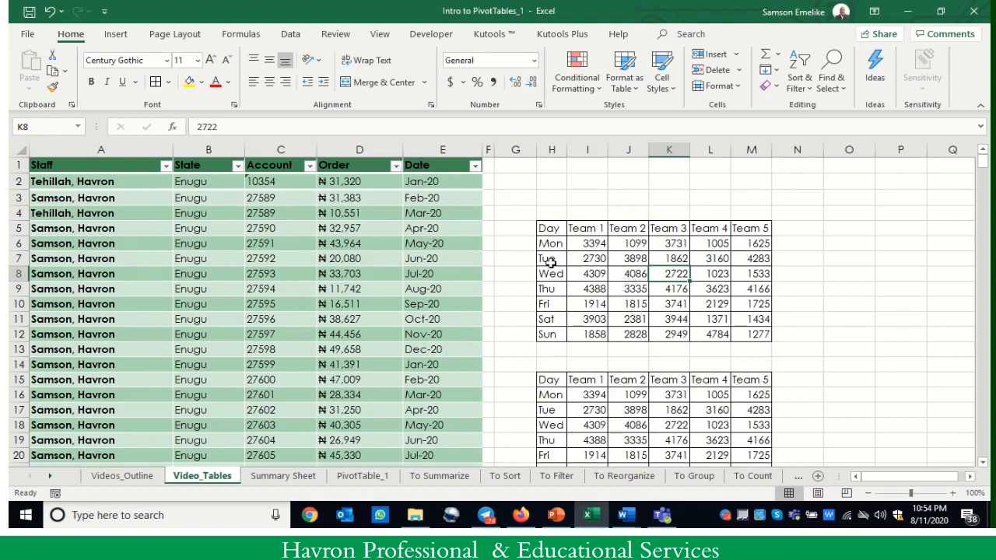
key(ctrl+t)
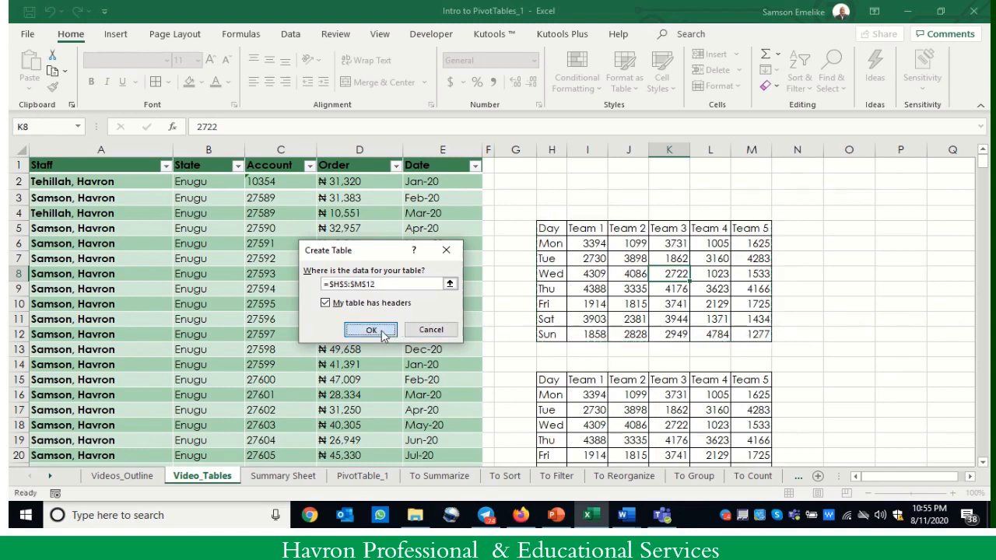
click(370, 329)
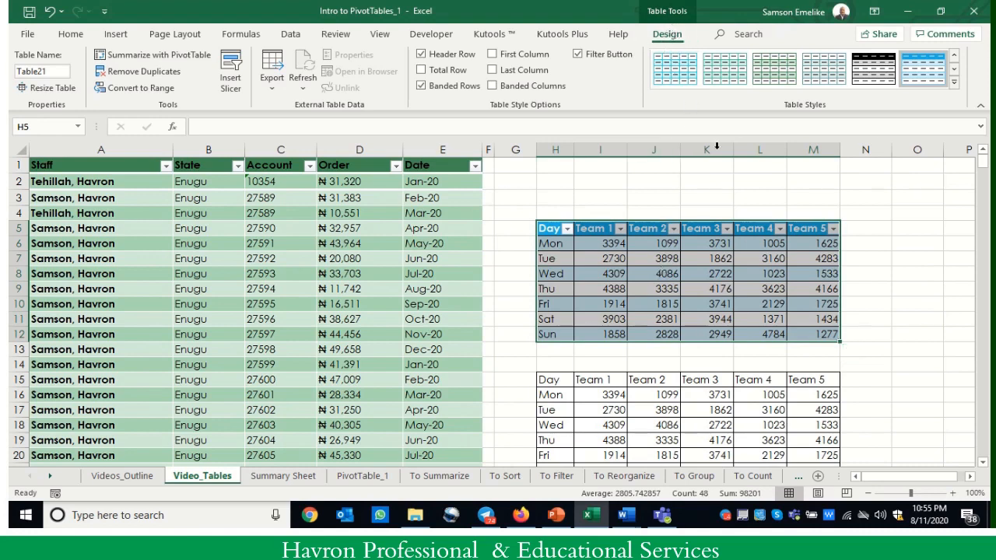
click(717, 286)
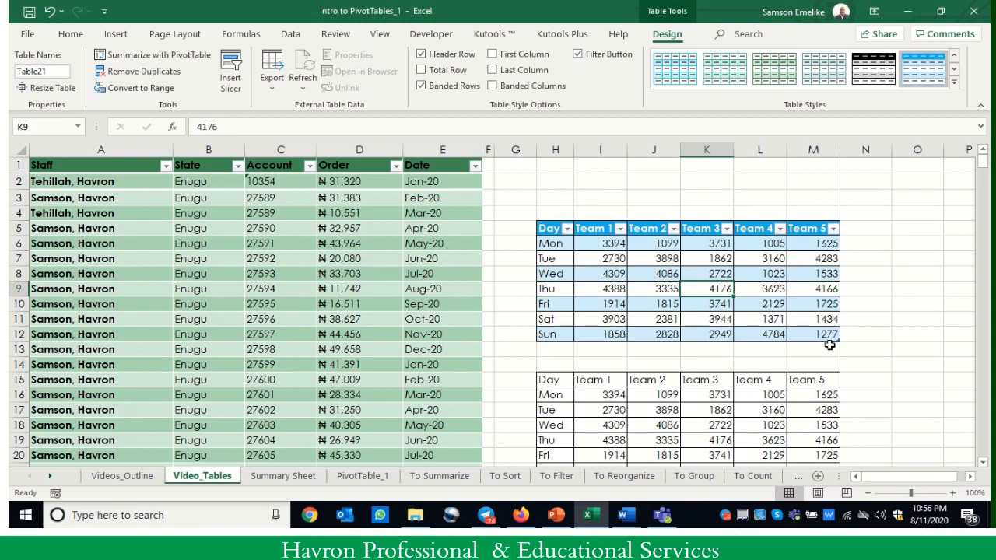
- Check how the upper team table's headings behave on scrolling with a cell selected inside and outside the table
click(982, 465)
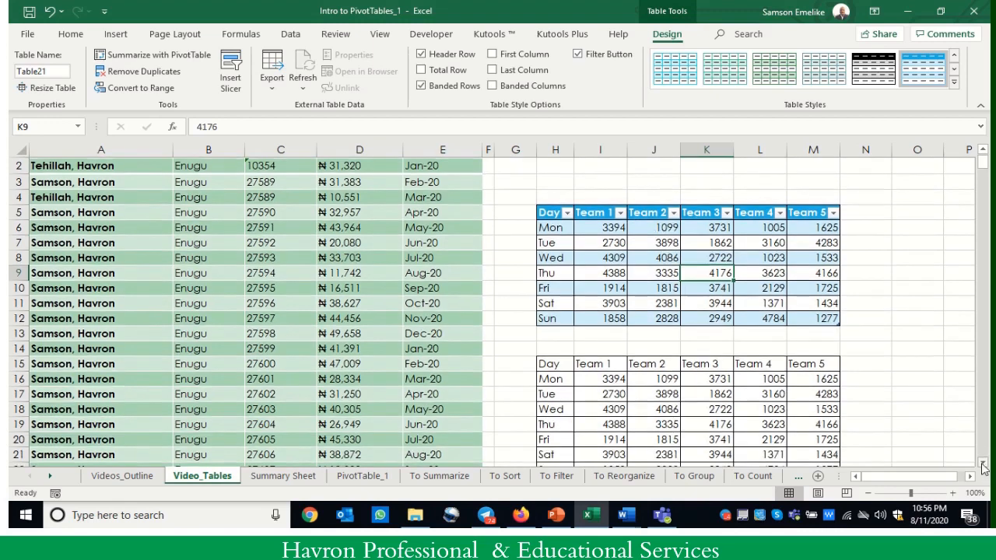
click(982, 465)
click(983, 465)
click(982, 465)
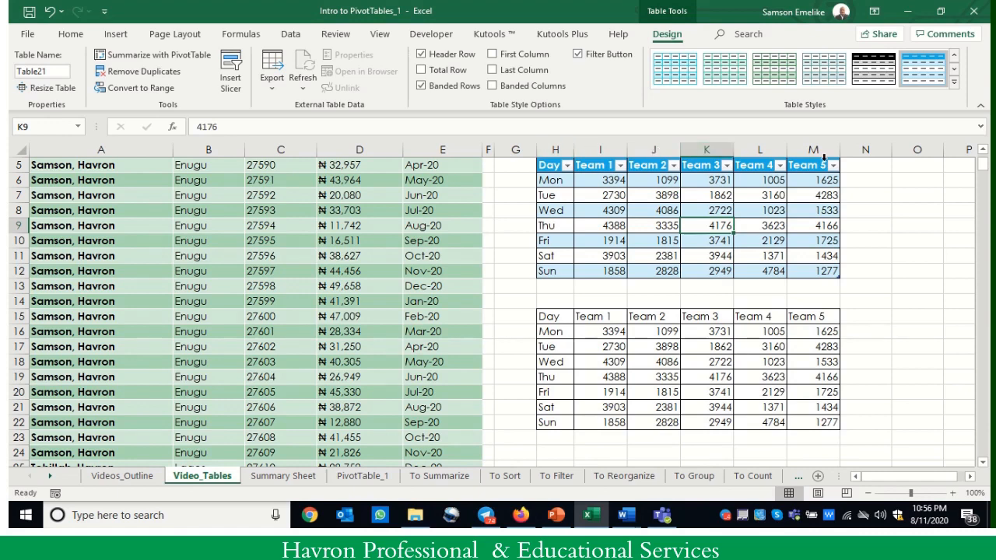
click(982, 464)
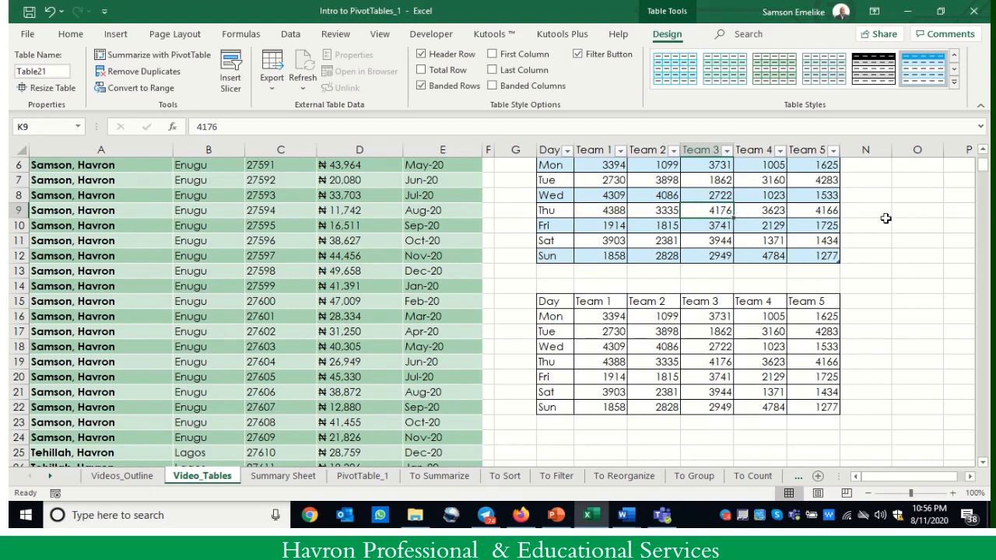
click(914, 211)
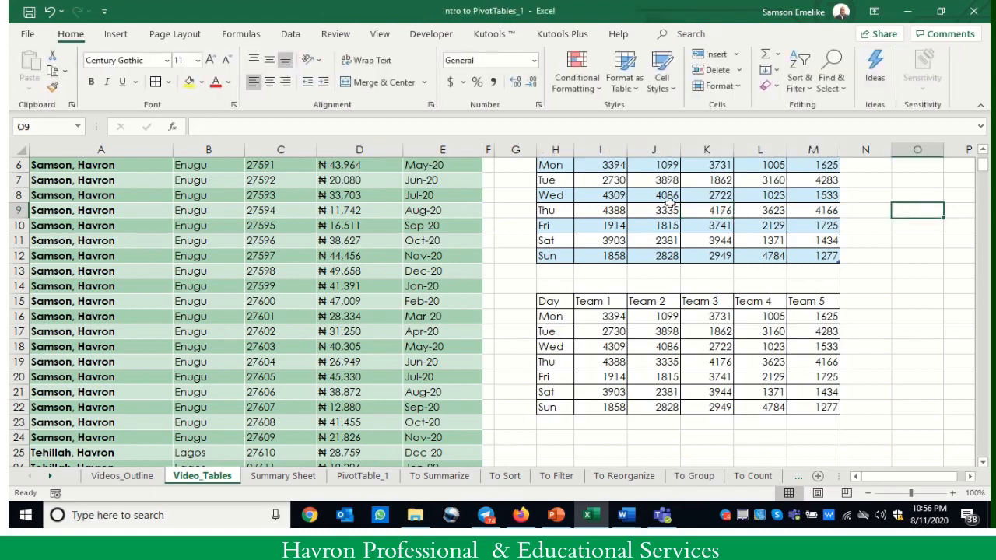
scroll(669, 202, down, 5)
scroll(669, 202, up, 5)
- Compare the column headings with a cell selected in the staff orders table, the upper team table and the plain team range
click(292, 229)
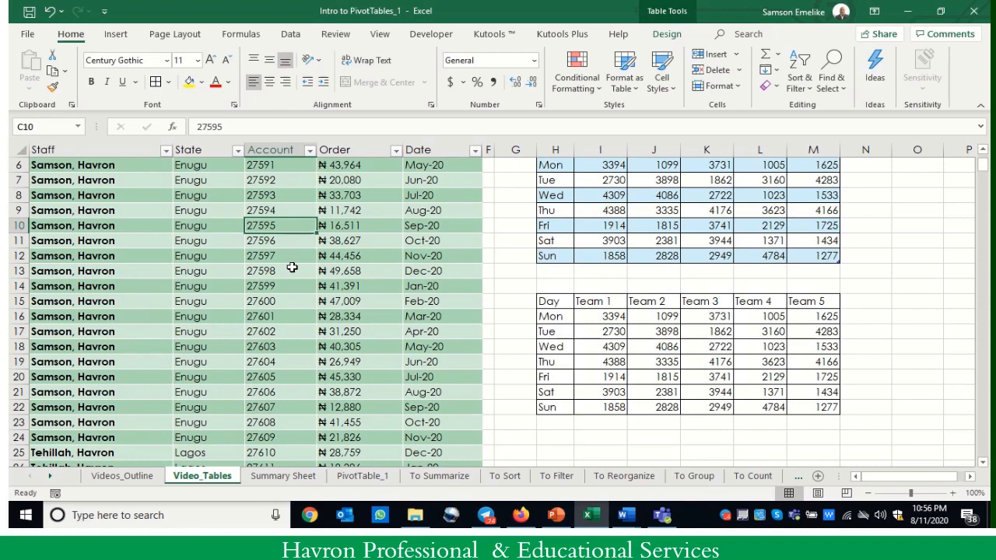
click(703, 192)
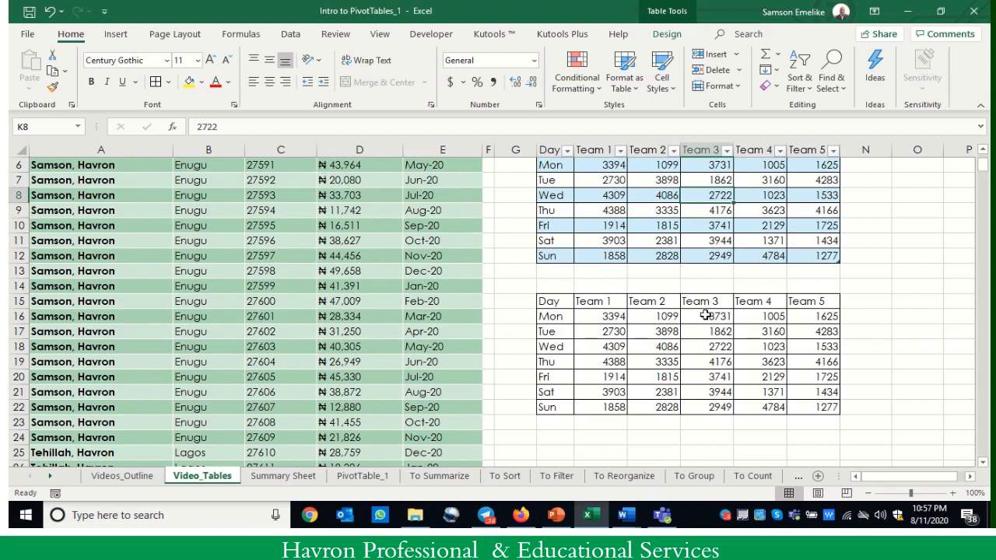
click(697, 339)
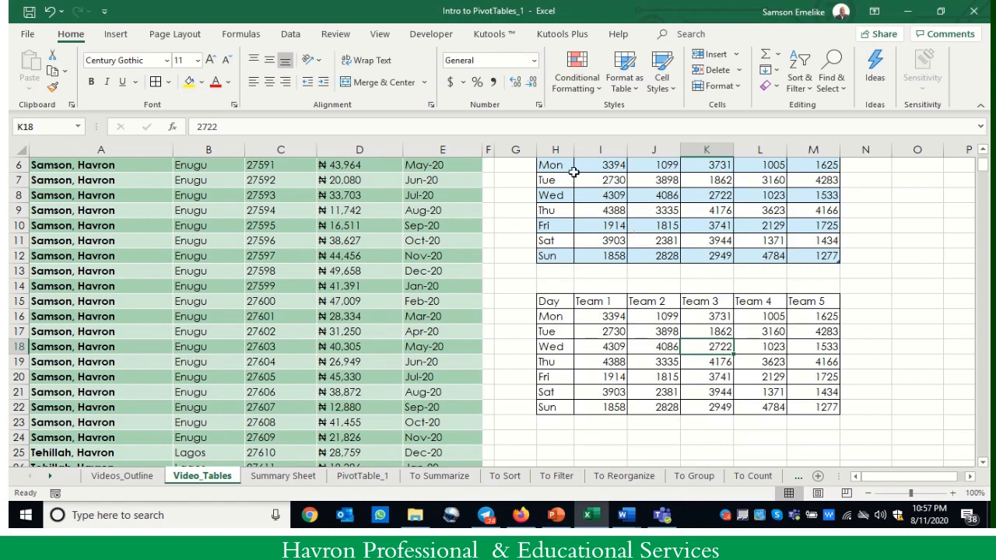
scroll(937, 250, up, 2)
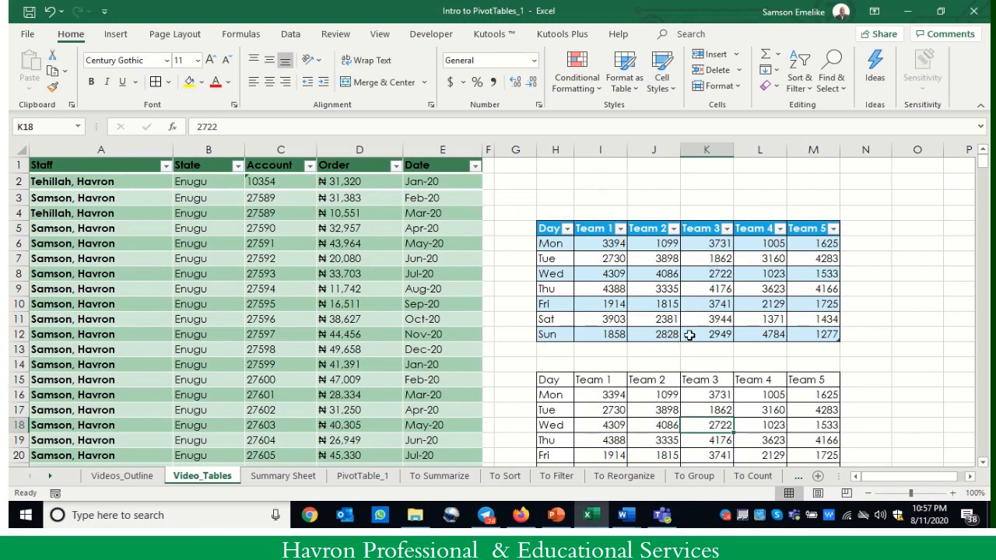
scroll(724, 336, down, 5)
scroll(706, 257, up, 5)
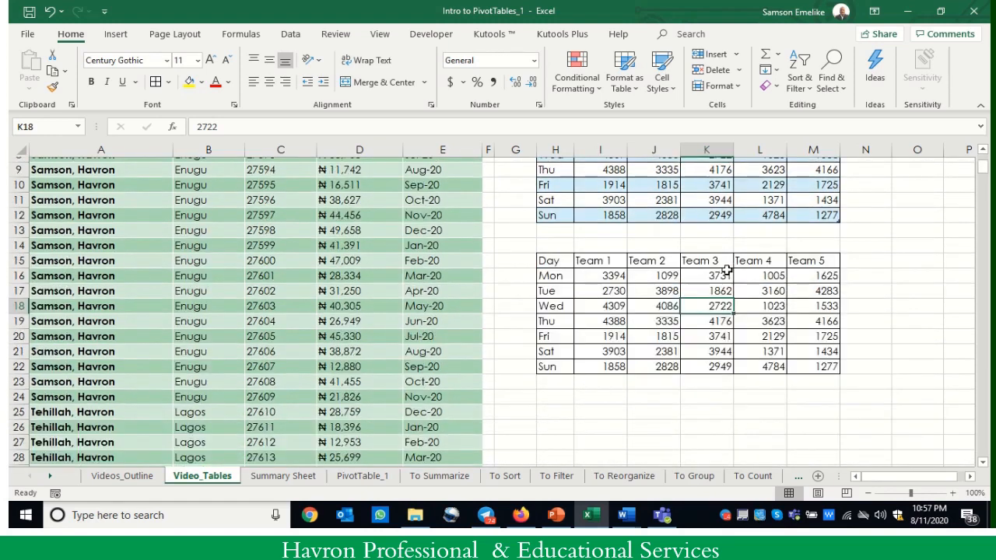
- Add a total row to the upper team table
click(713, 287)
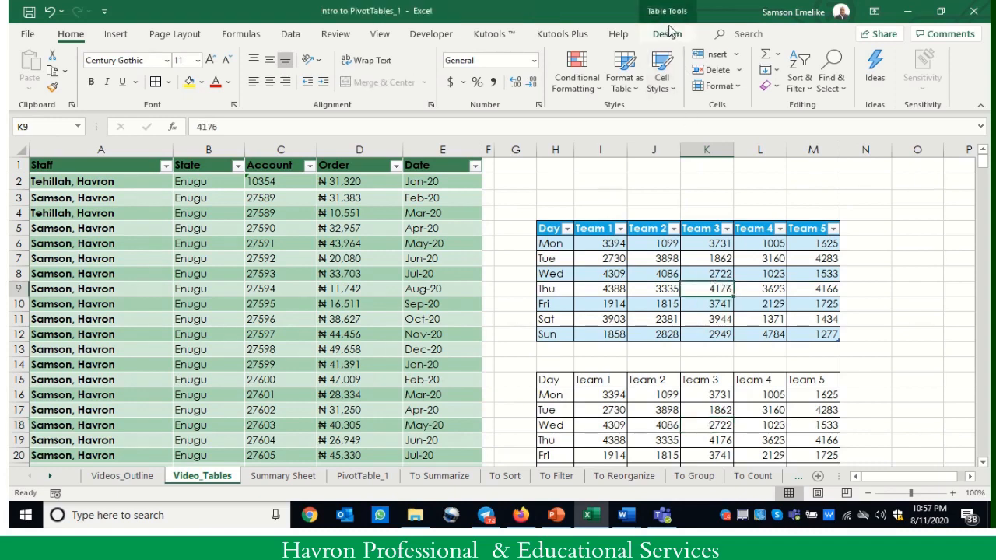
click(672, 35)
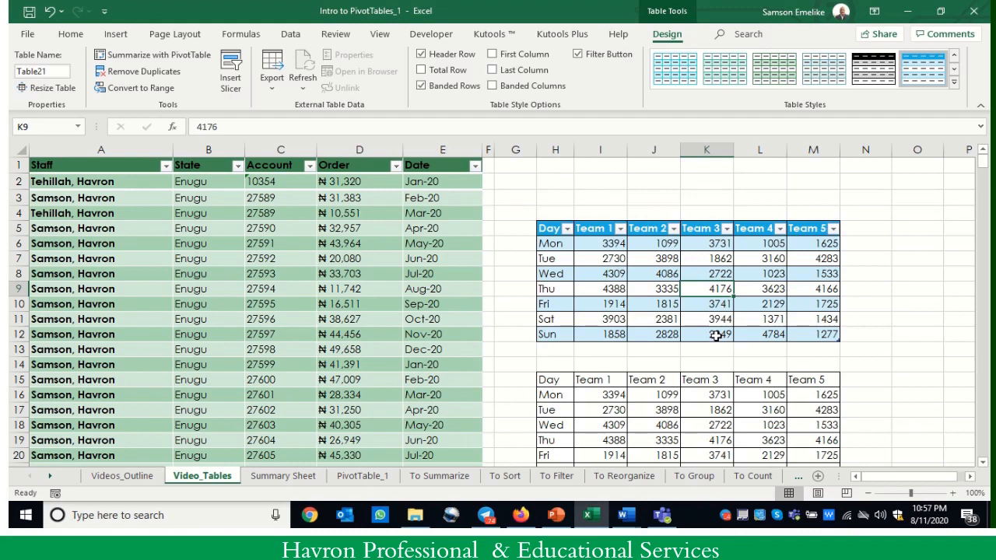
click(421, 70)
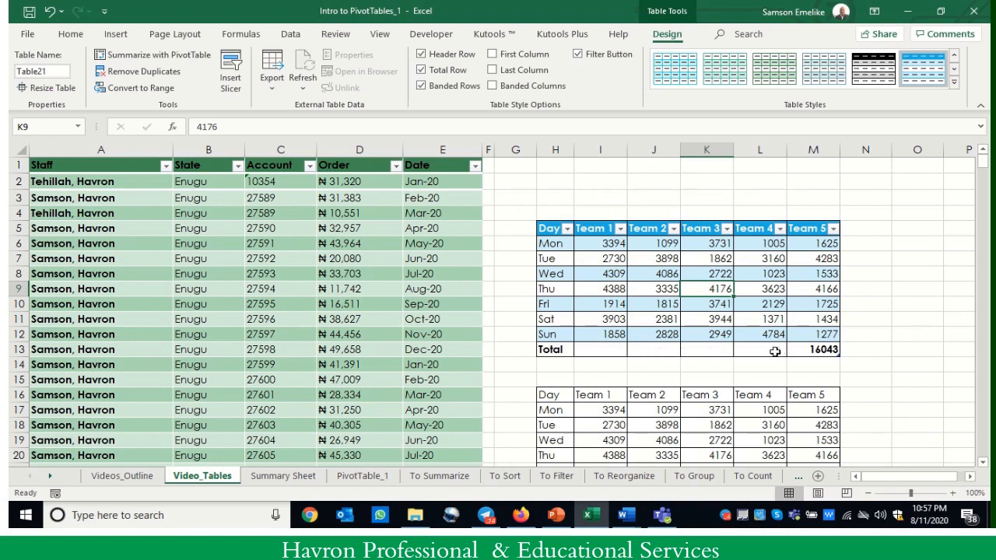
- Try Average for Team 1 in the upper table's total row and replace it with Max
click(605, 351)
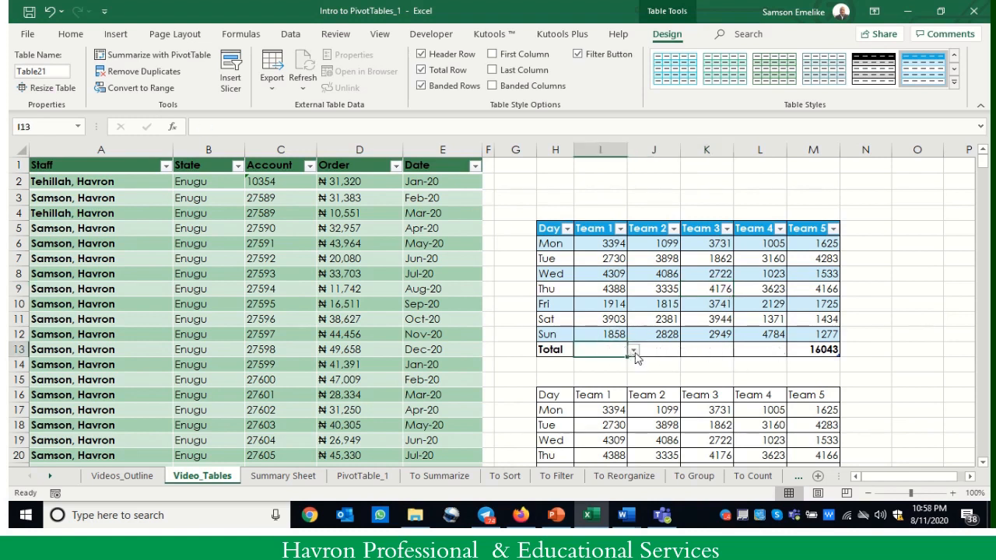
click(634, 351)
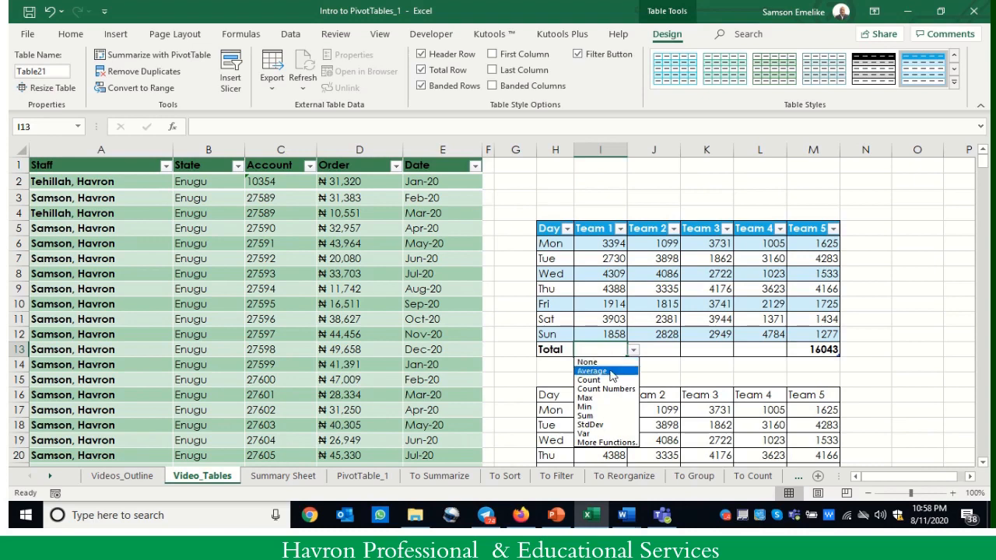
click(609, 369)
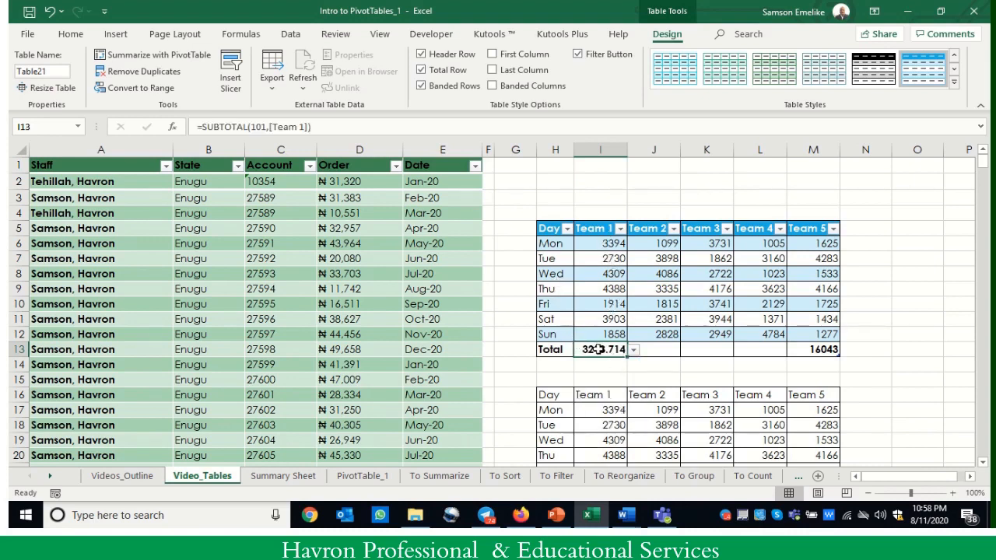
click(633, 350)
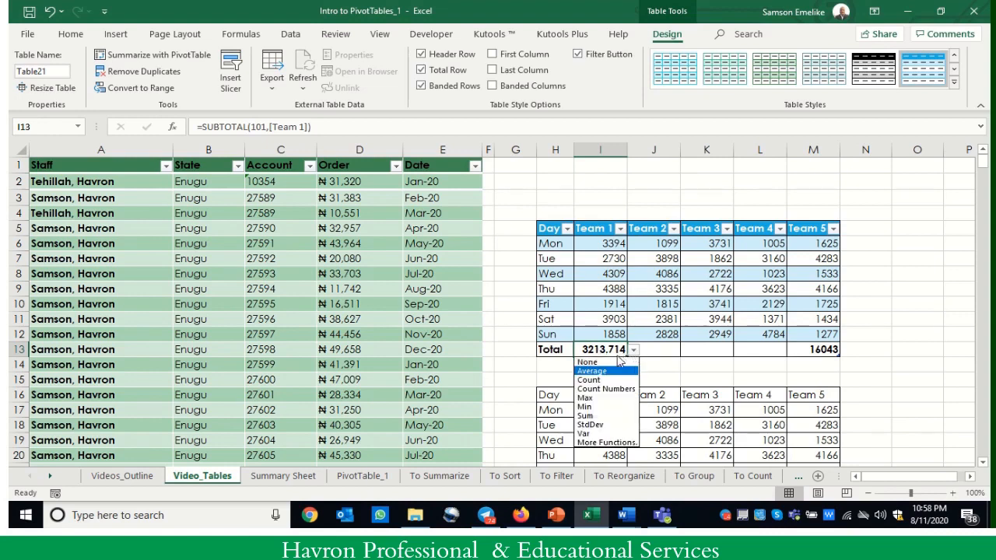
click(597, 398)
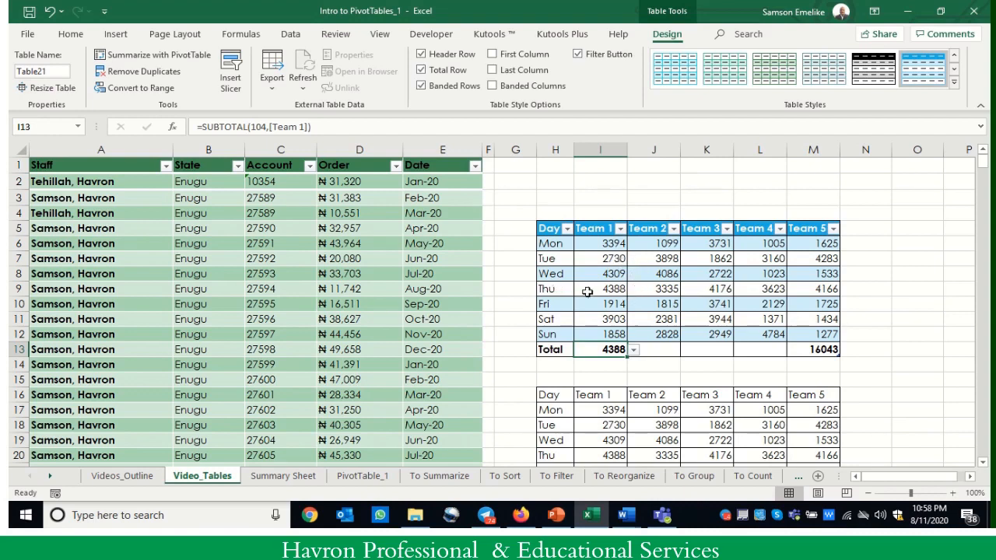
- Examine the total row's function lists for Teams 1 to 4 and compare the table with the plain range below
click(634, 353)
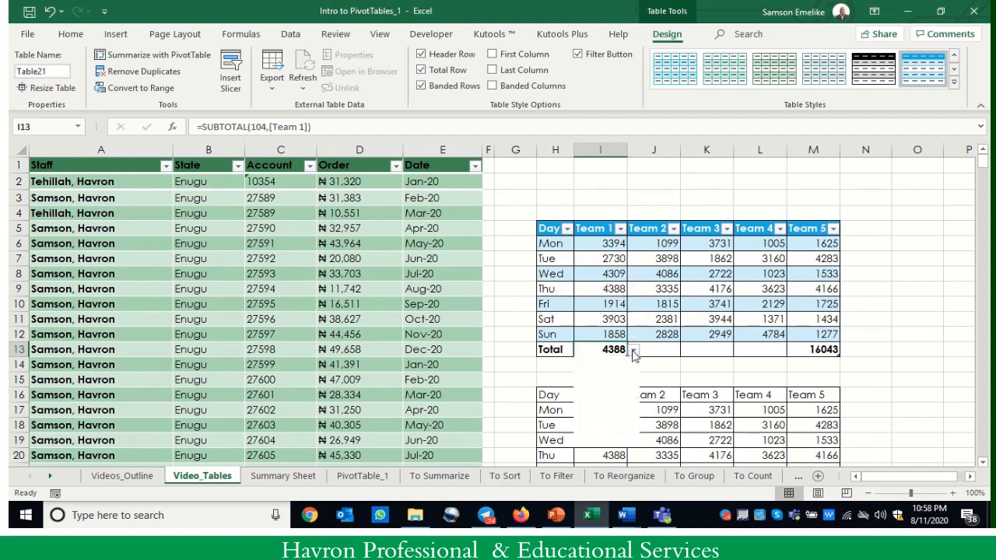
click(661, 349)
click(661, 347)
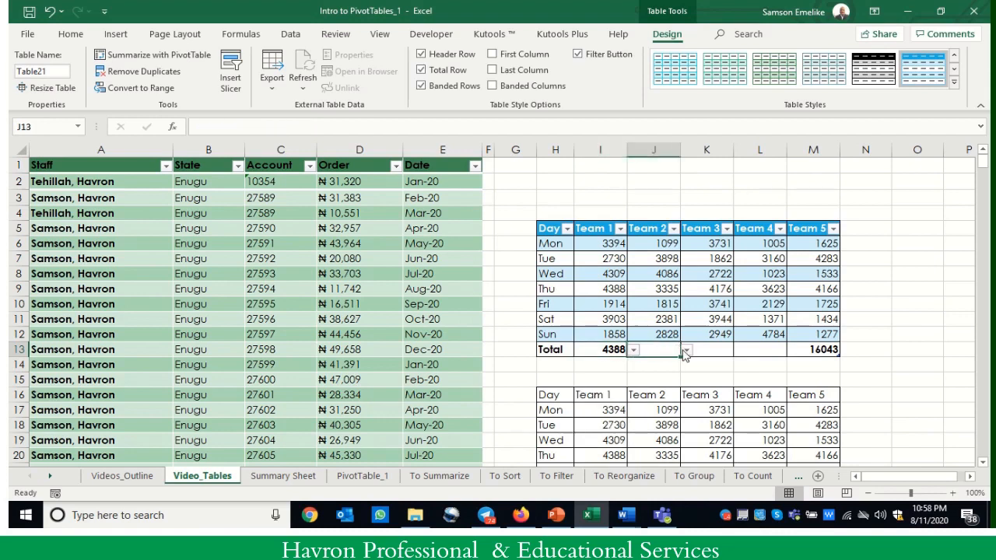
click(686, 349)
click(715, 348)
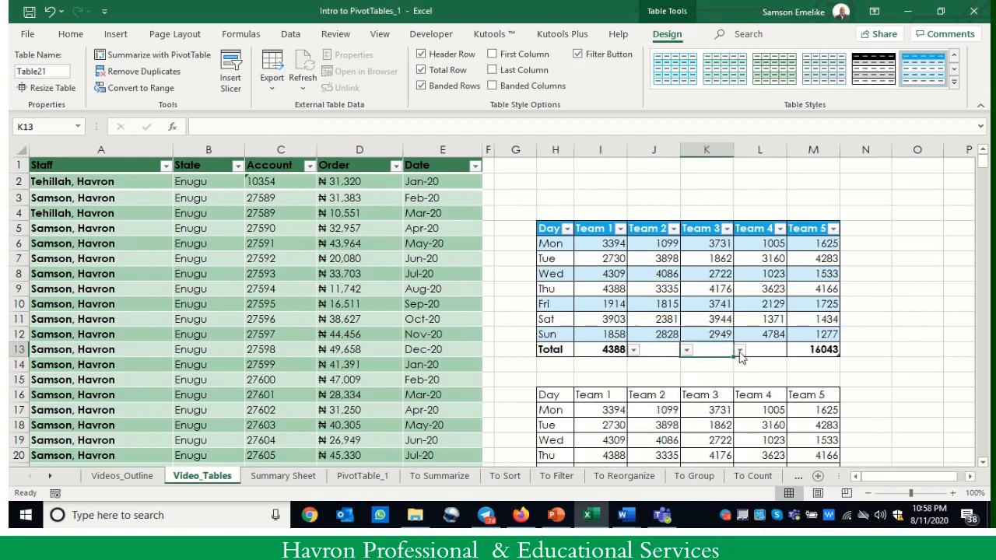
click(739, 353)
click(771, 347)
click(765, 349)
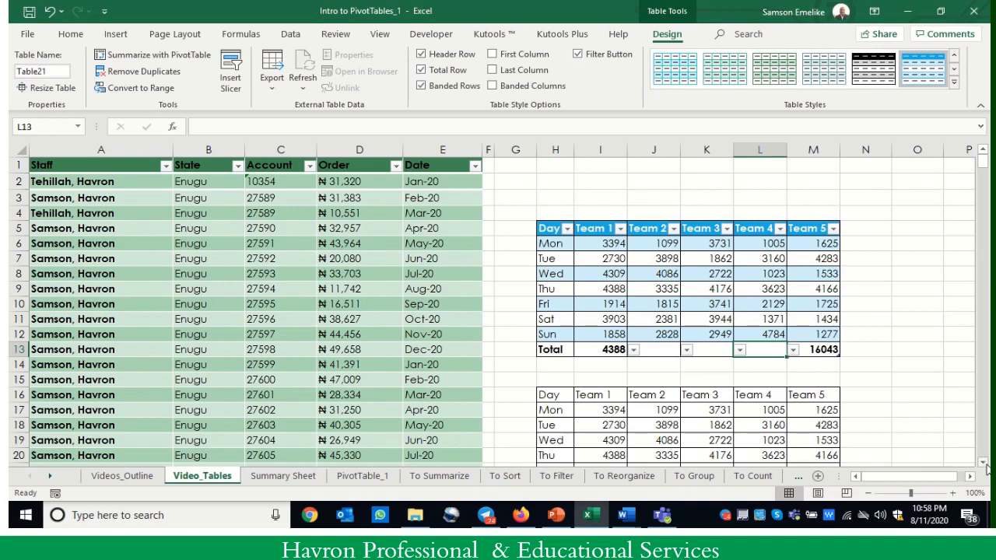
scroll(984, 466, down, 2)
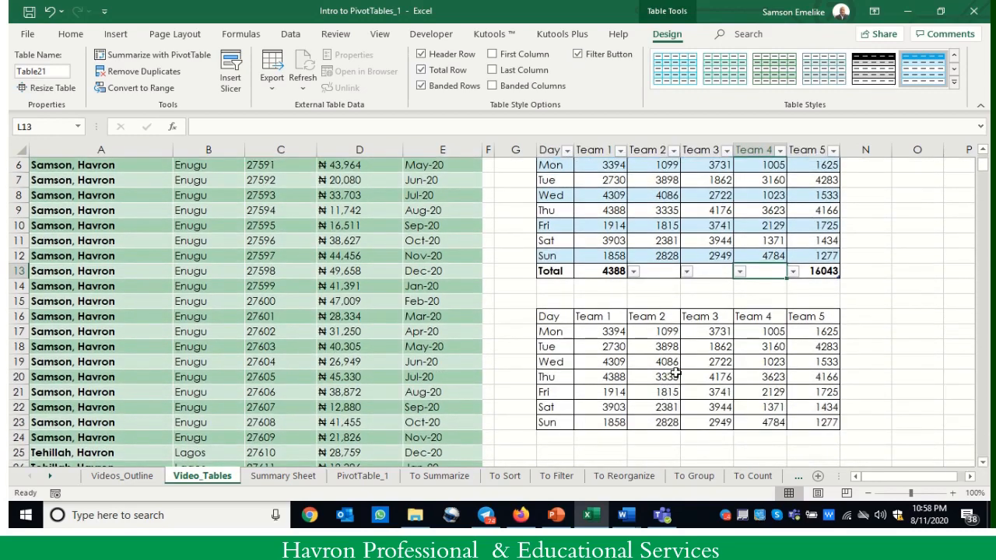
scroll(675, 371, up, 2)
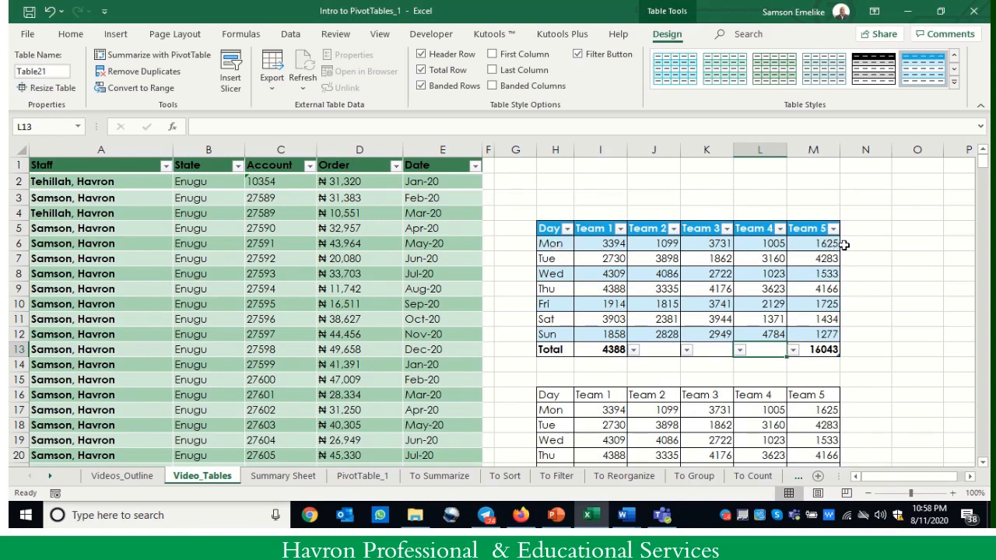
- Switch the upper team table's shading from banded rows to banded columns
click(655, 304)
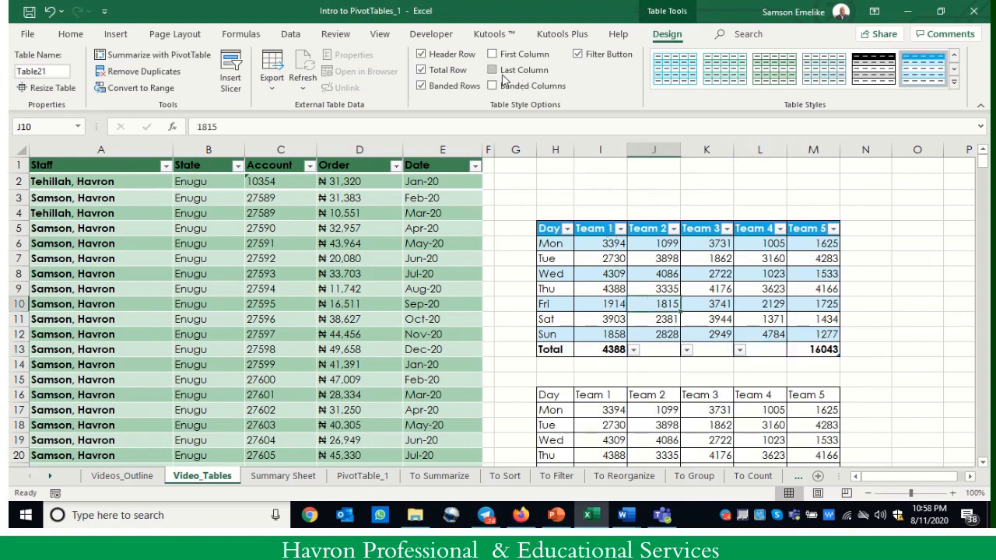
click(421, 85)
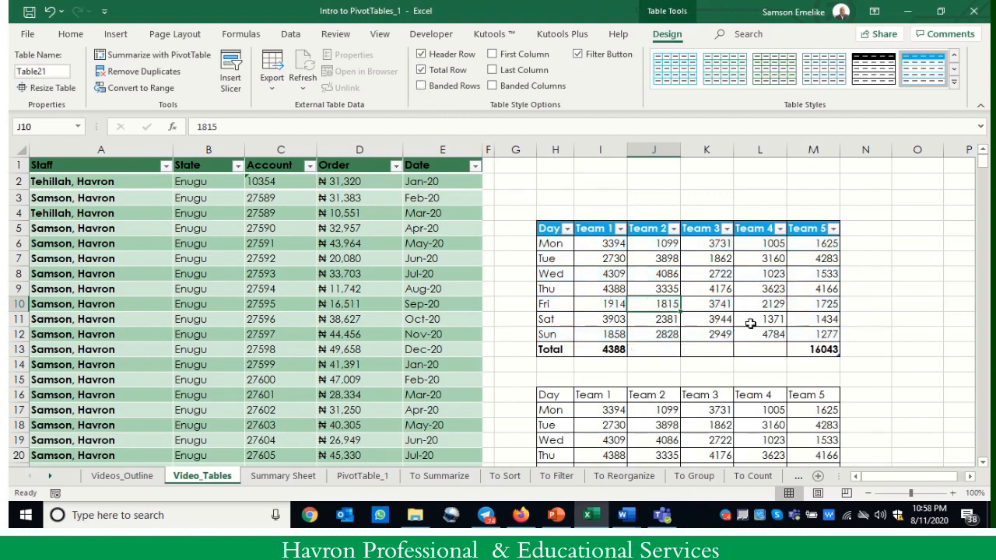
click(421, 86)
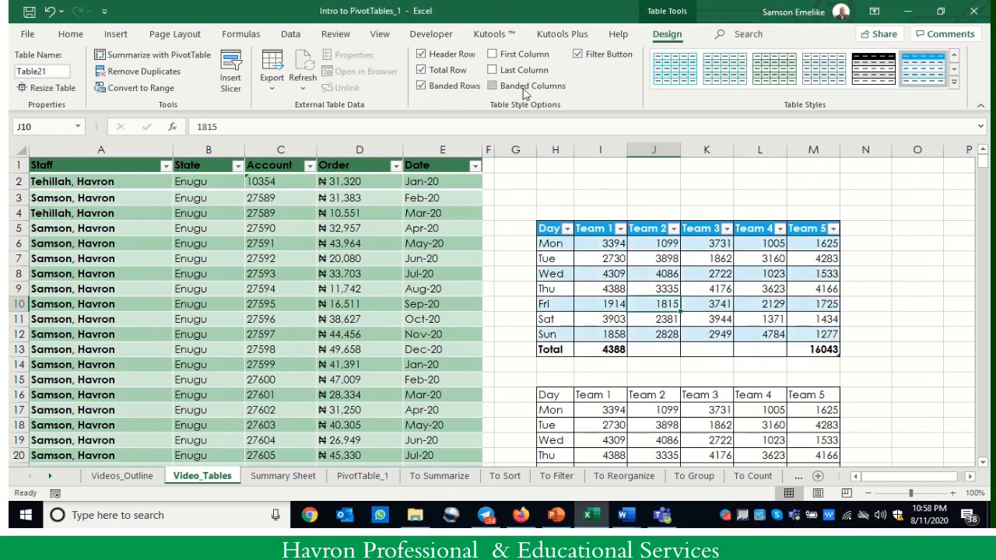
click(493, 86)
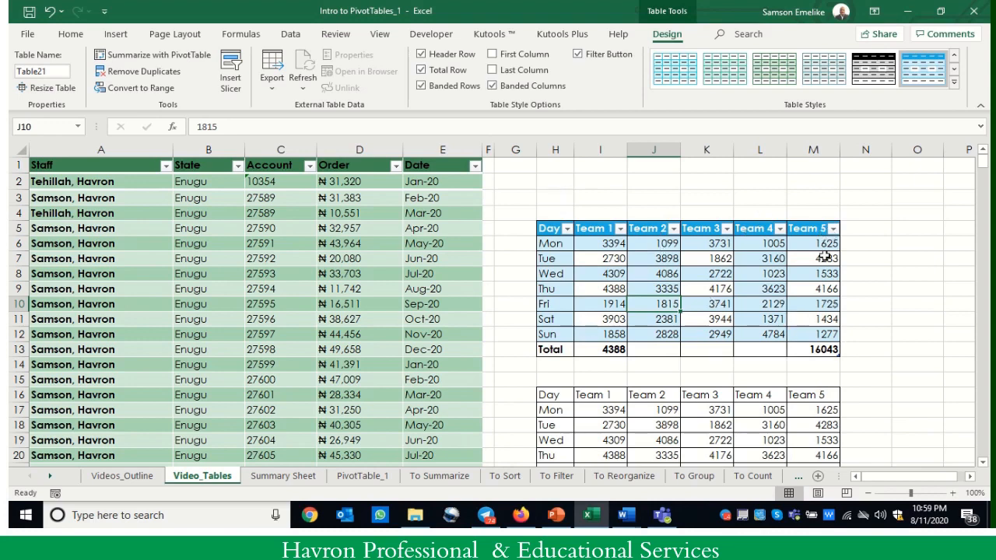
click(421, 85)
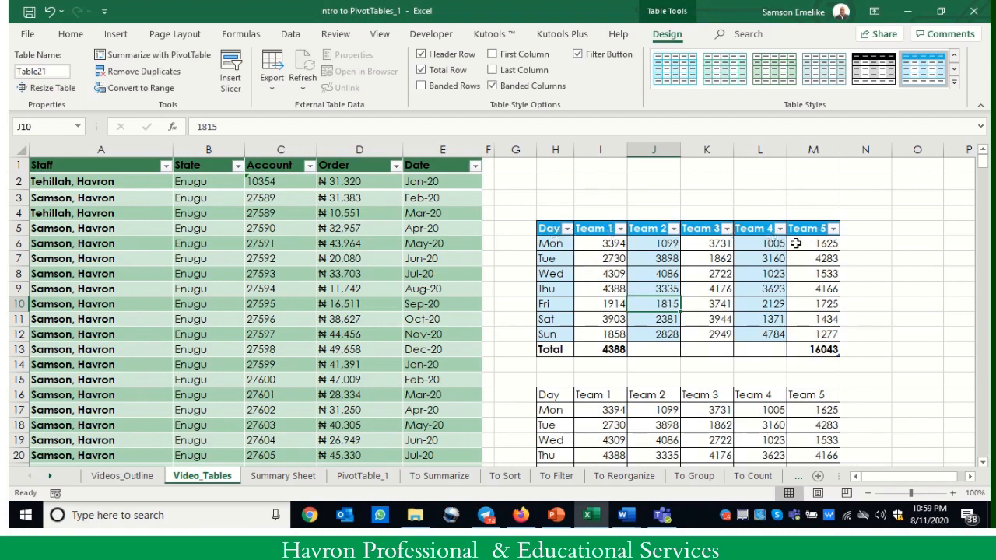
- Rename the upper team table as Havron_Table
click(550, 229)
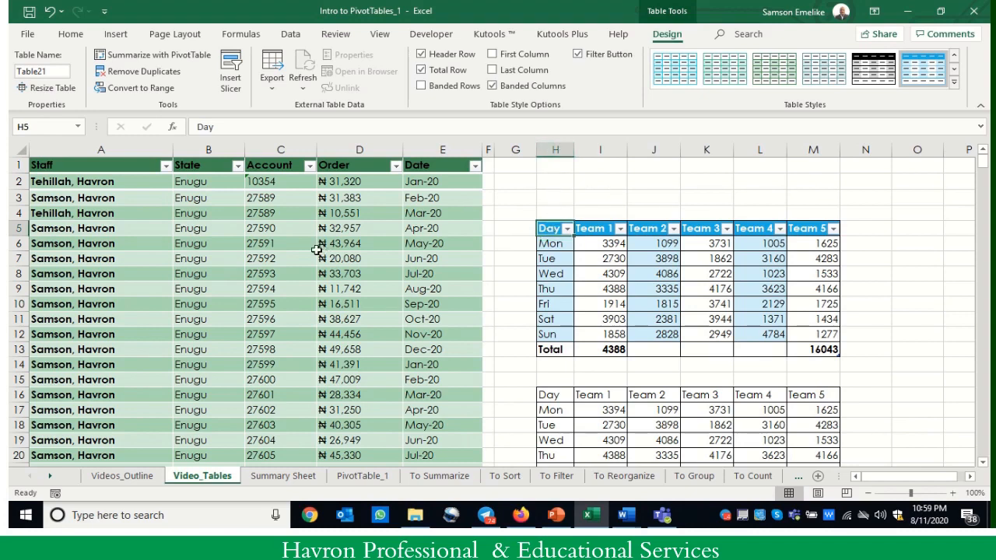
click(826, 350)
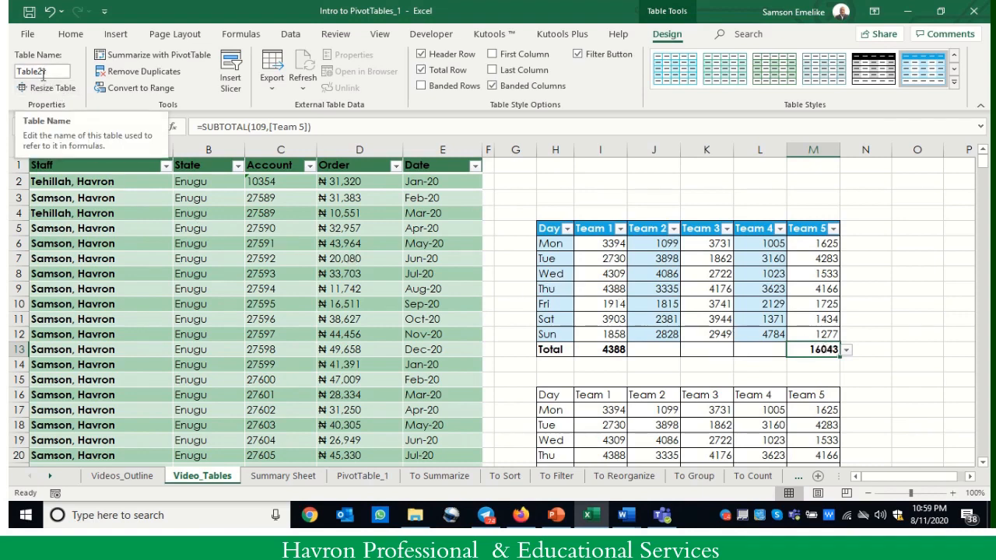
click(715, 259)
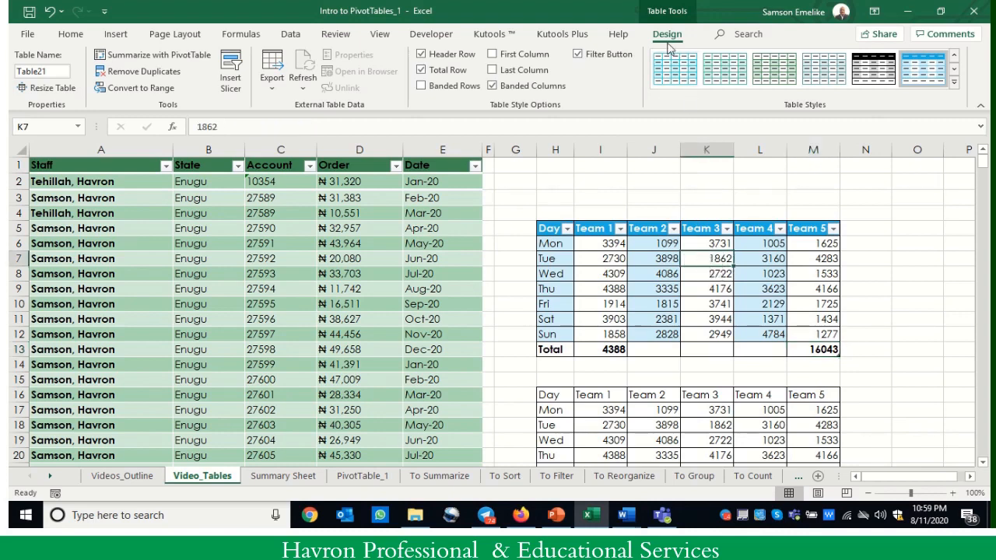
click(51, 71)
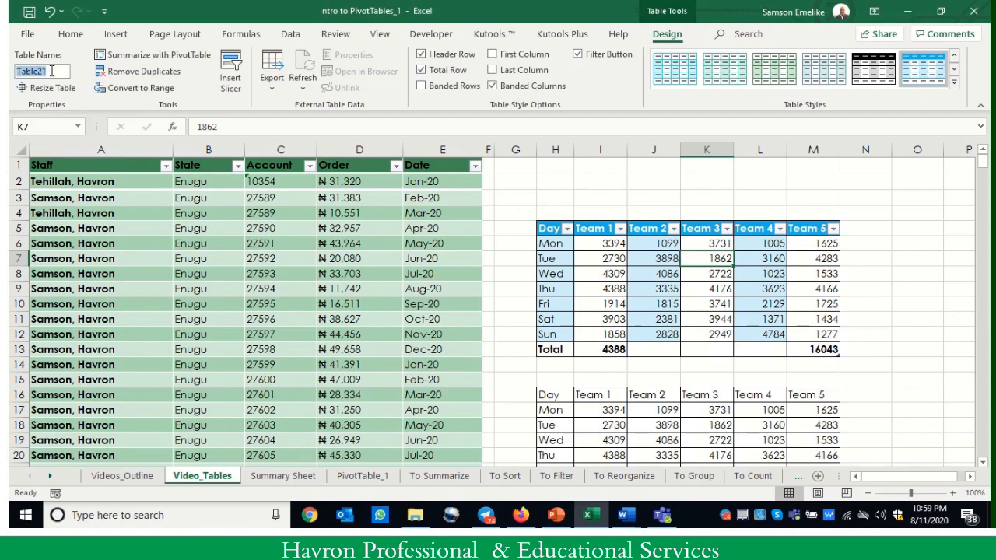
text(Havron_Table)
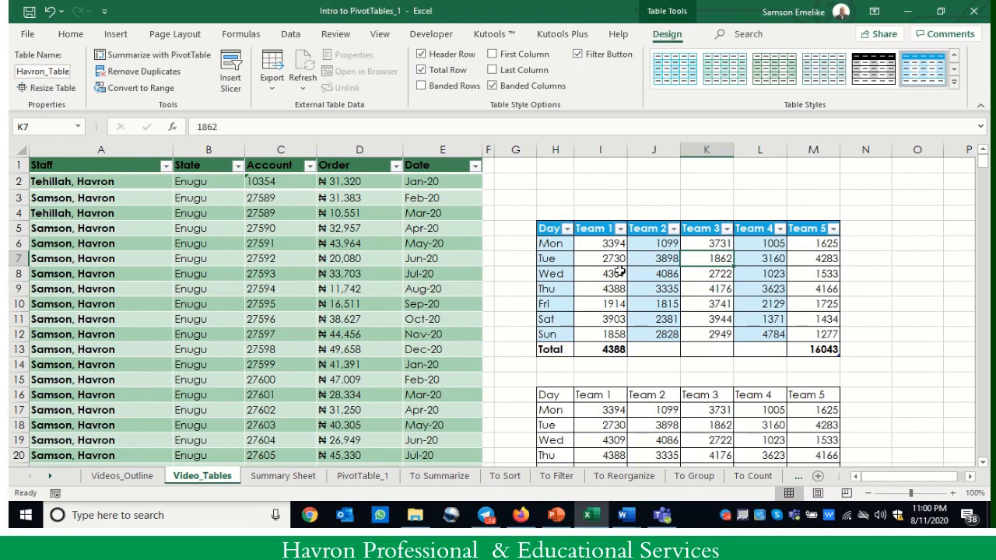
click(674, 286)
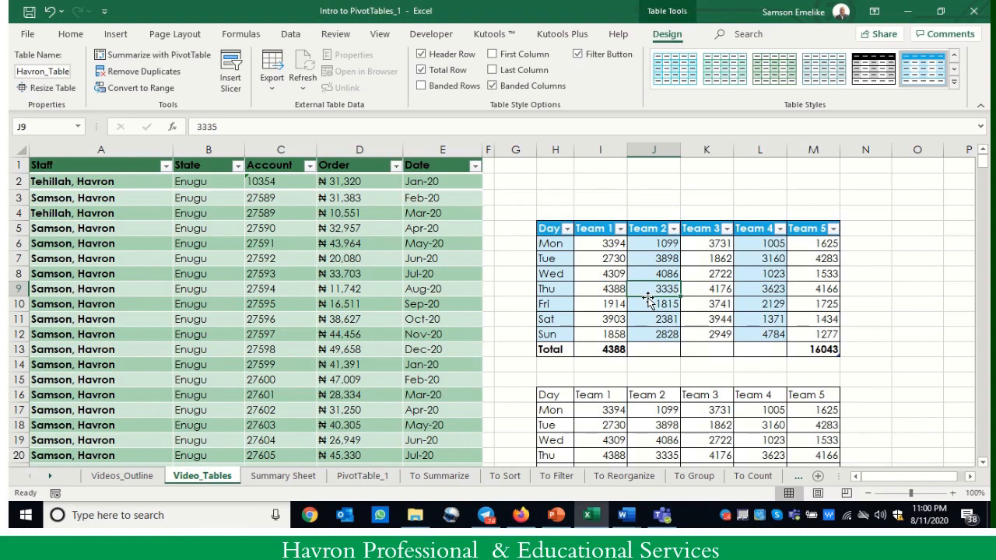
click(548, 229)
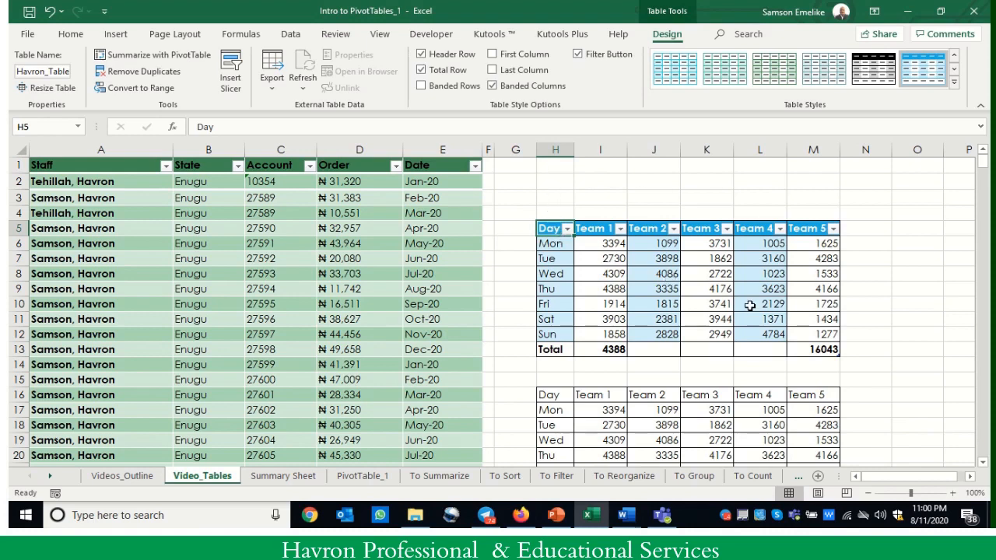
- Try extending the upper team table below its total row by entering fre in H14, and clear the entry
click(827, 349)
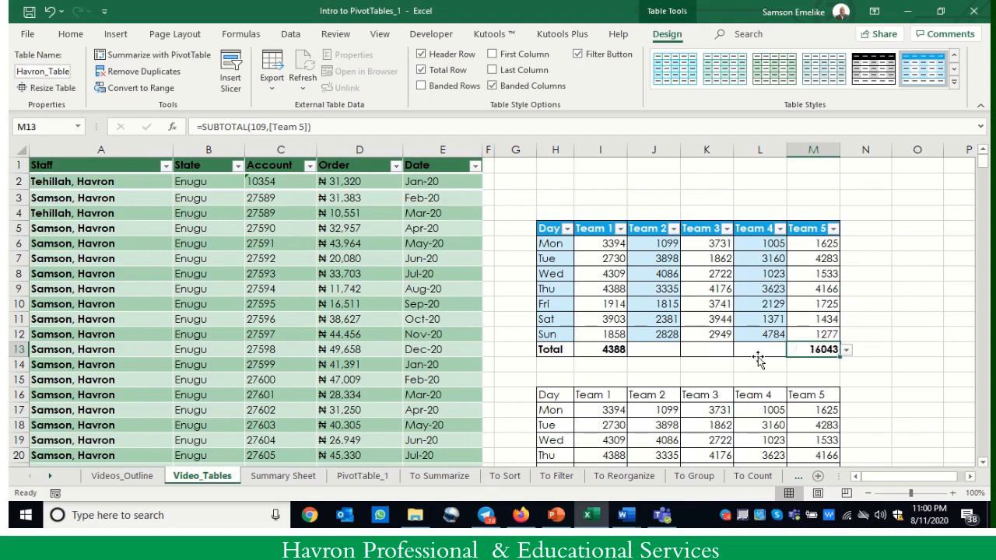
click(561, 351)
click(561, 363)
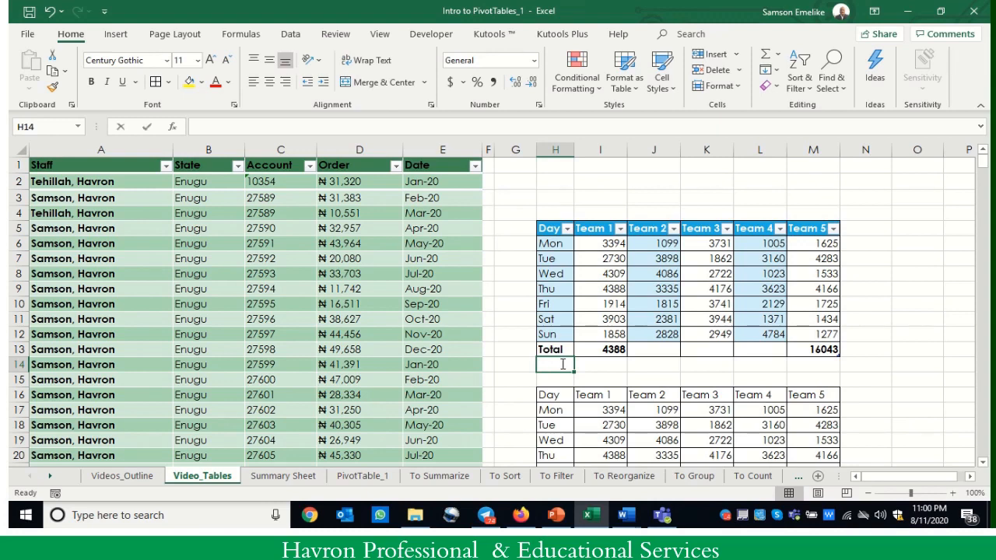
text(fre)
key(Tab)
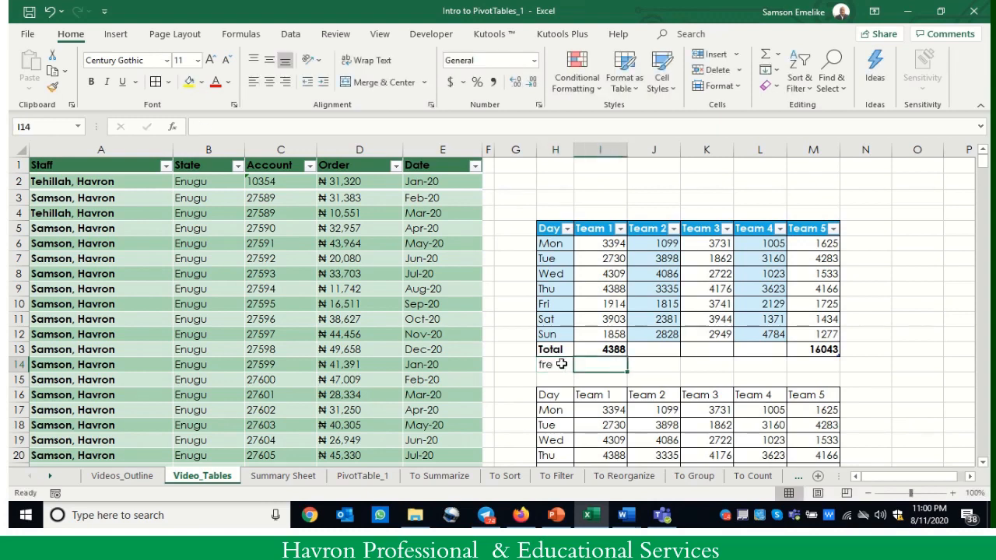
click(562, 364)
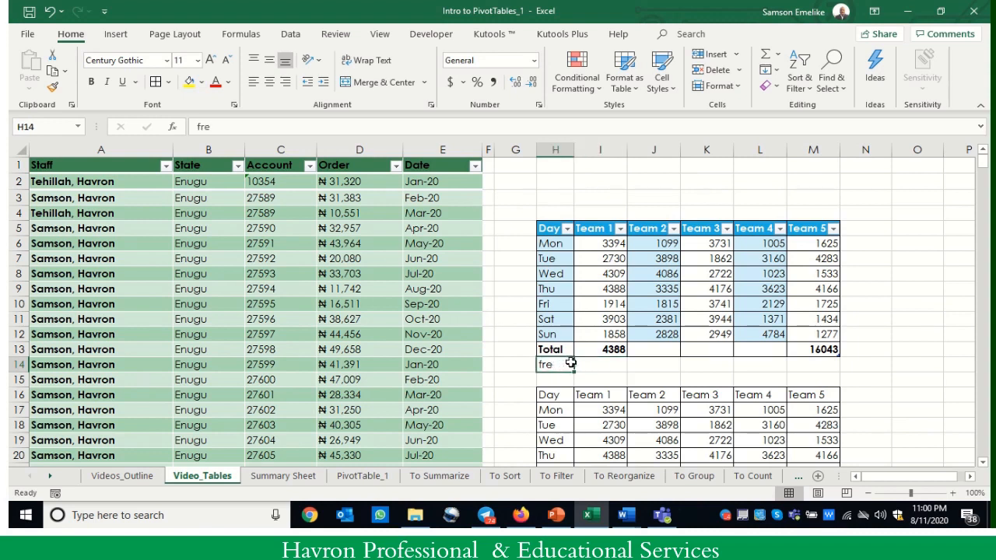
key(Delete)
- Turn off the total row of the upper team table
click(637, 294)
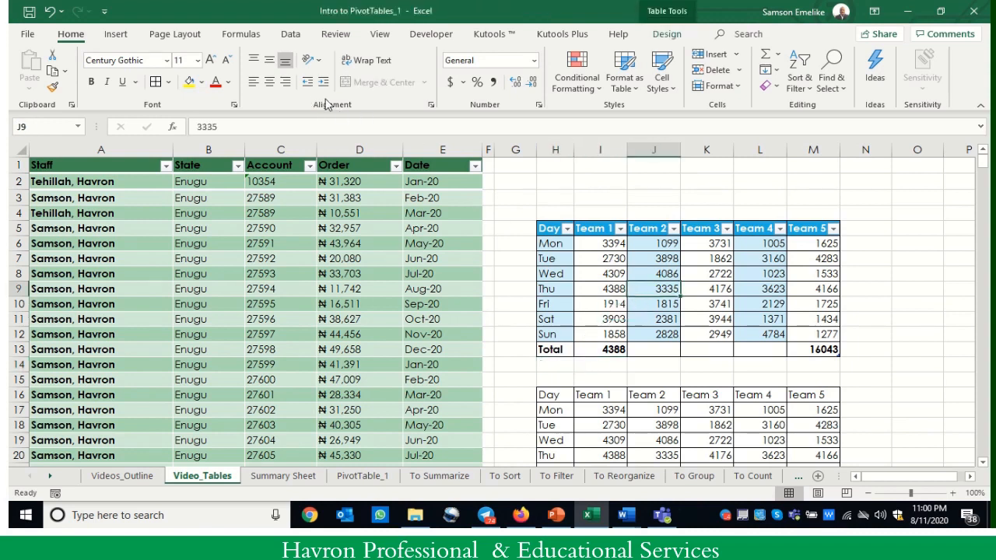
click(667, 33)
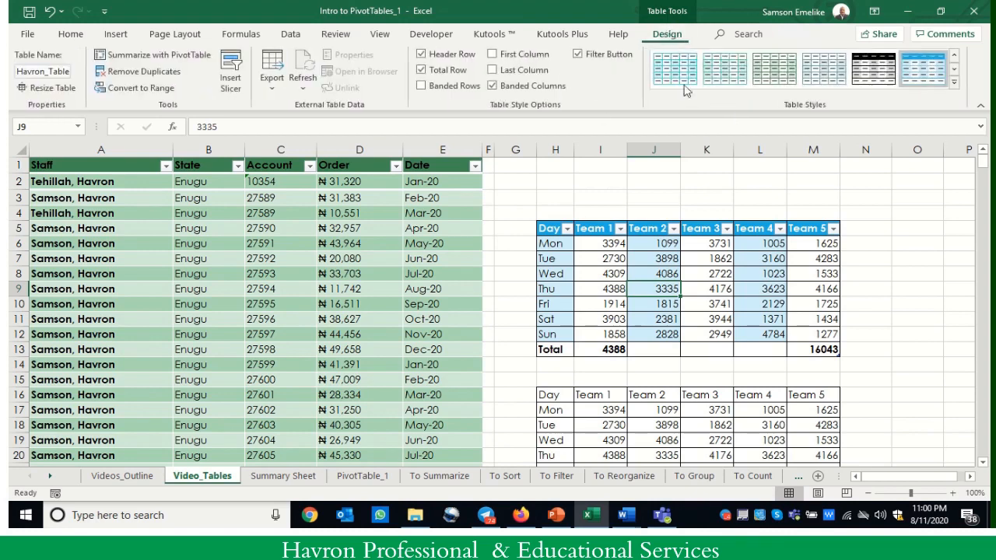
click(421, 69)
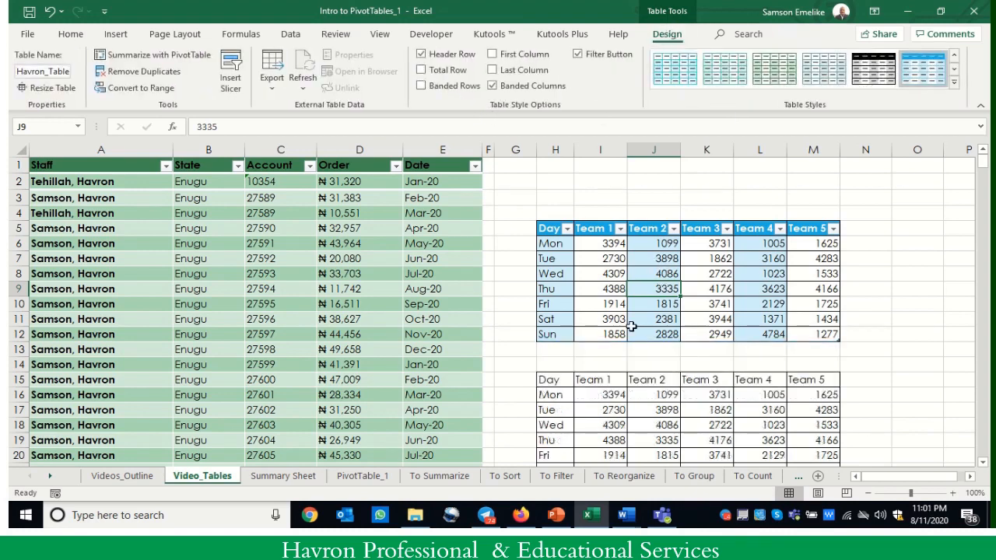
- Extend the upper team table with a new row directly below Sun, with Wed as its day
click(557, 348)
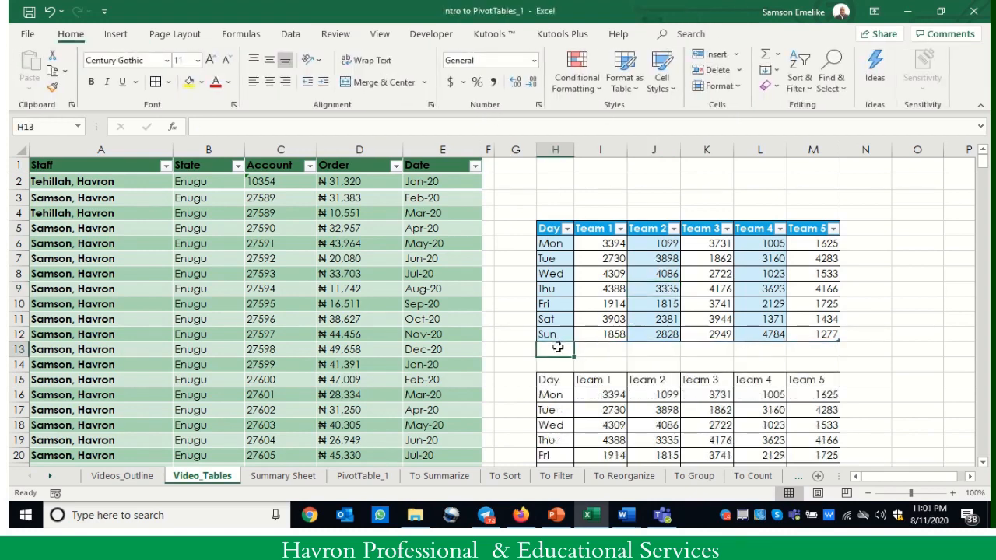
text(Wed)
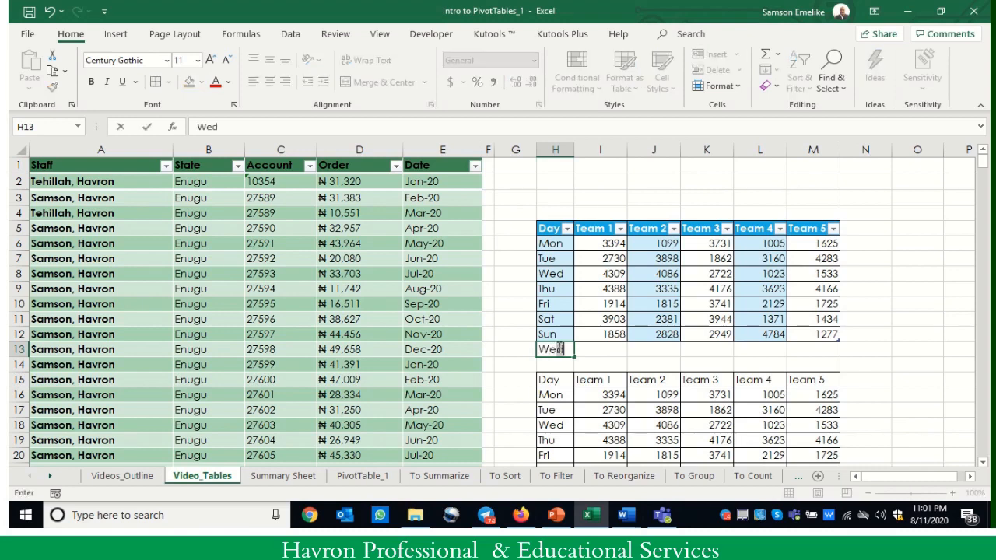
key(Tab)
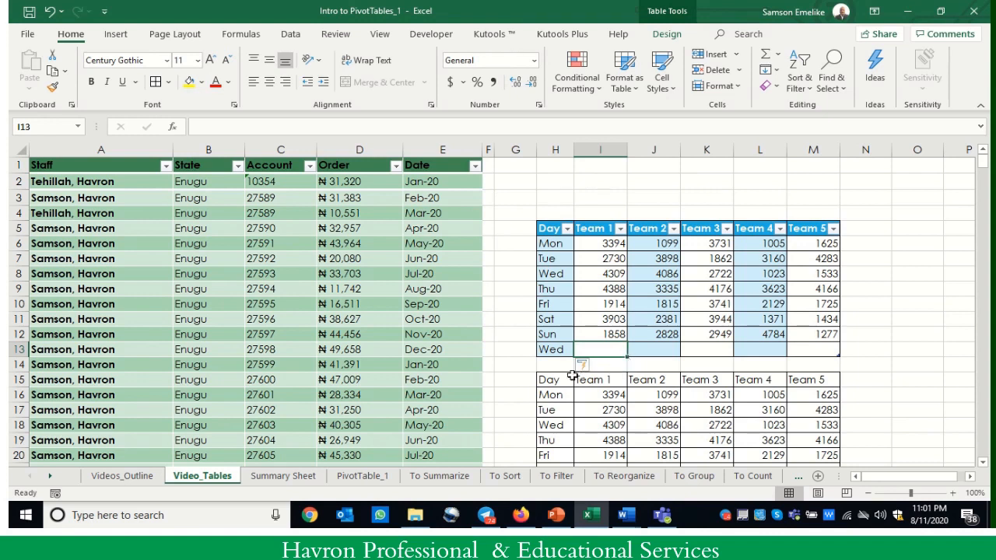
- Add a column headed Total to the upper team table, directly after Team 5
click(803, 228)
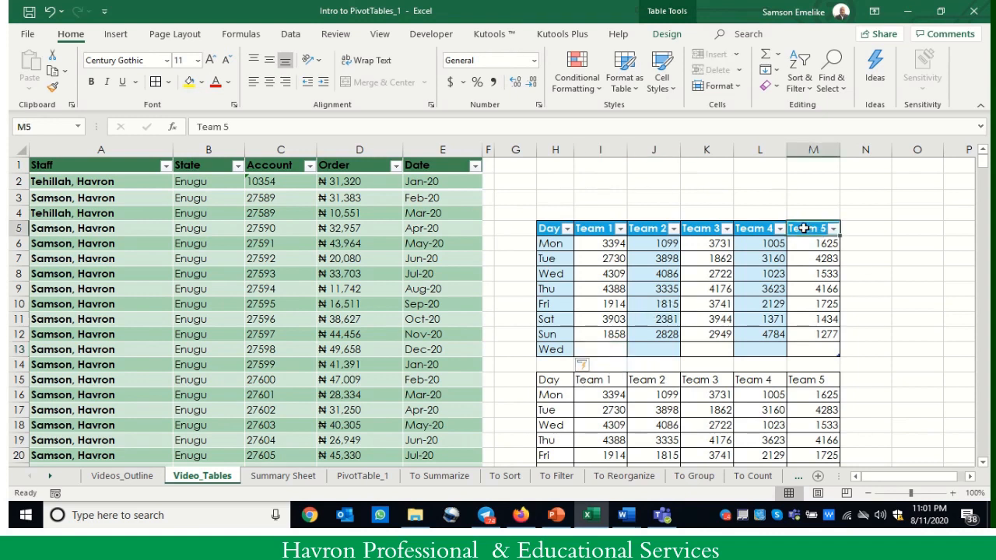
key(Tab)
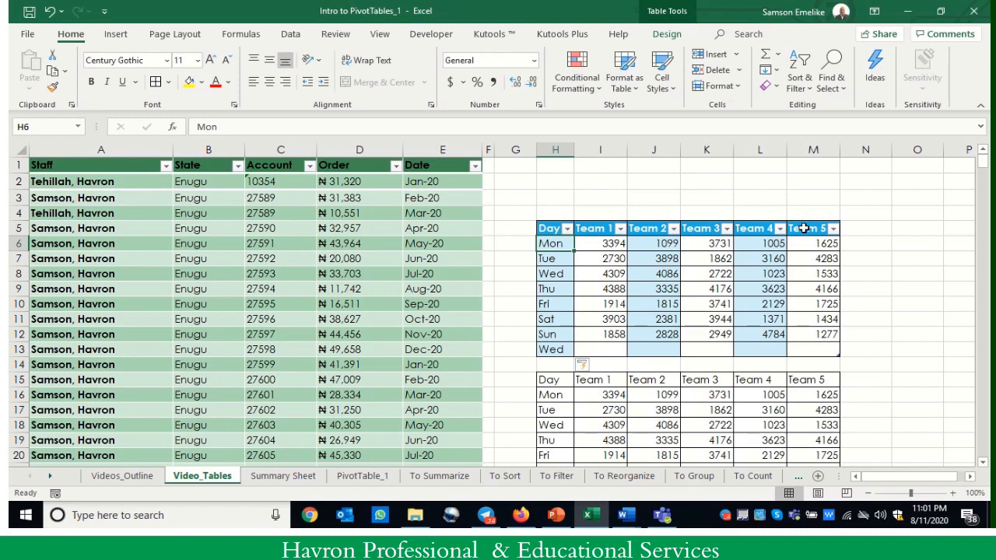
click(853, 225)
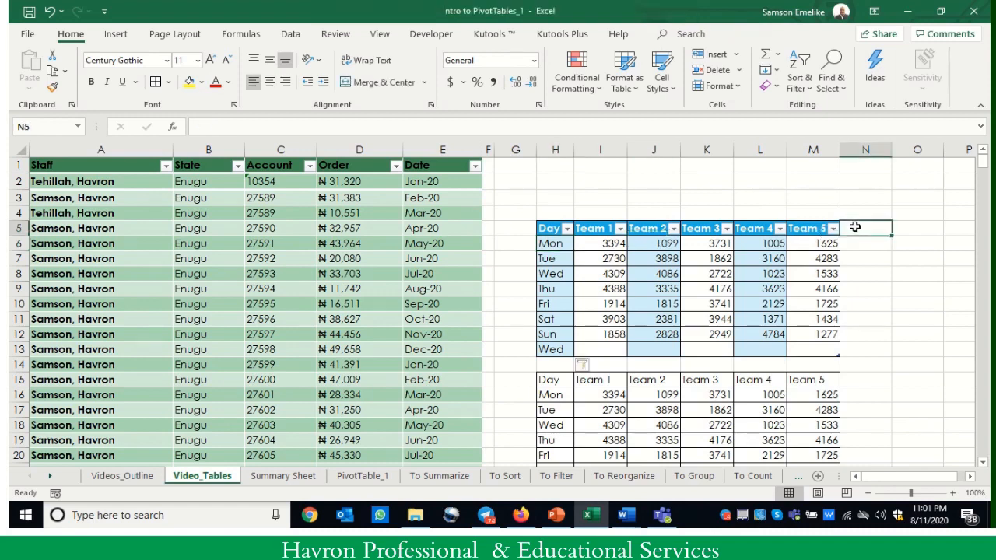
text(Tota)
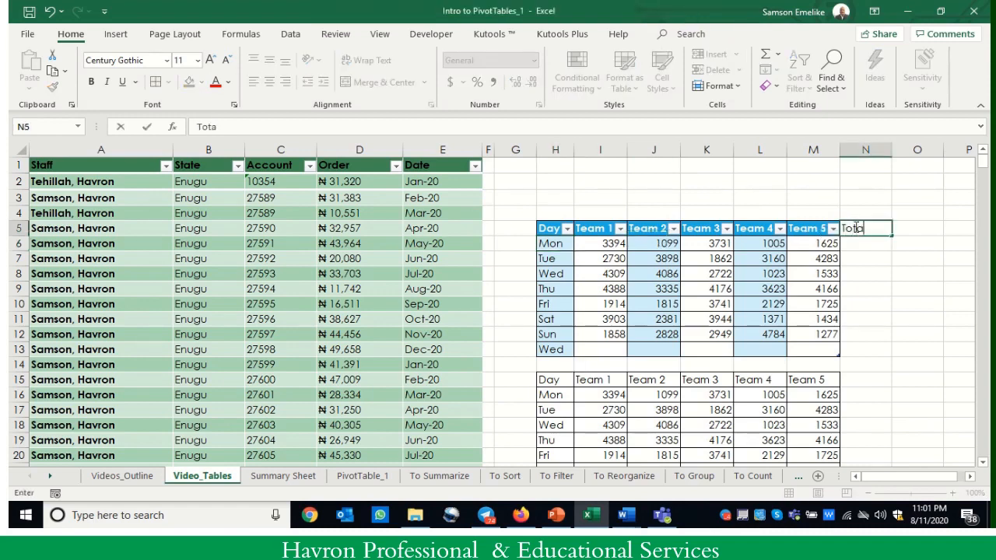
text(l)
key(Return)
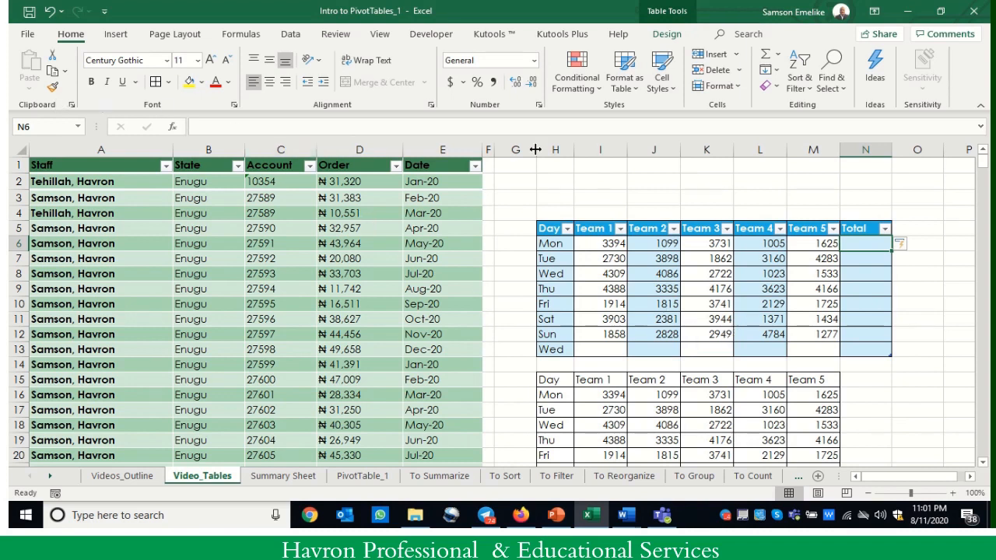
- Fill the Total column with a SUM formula adding Team 1 through Team 5 of each row, entered in N6
click(667, 34)
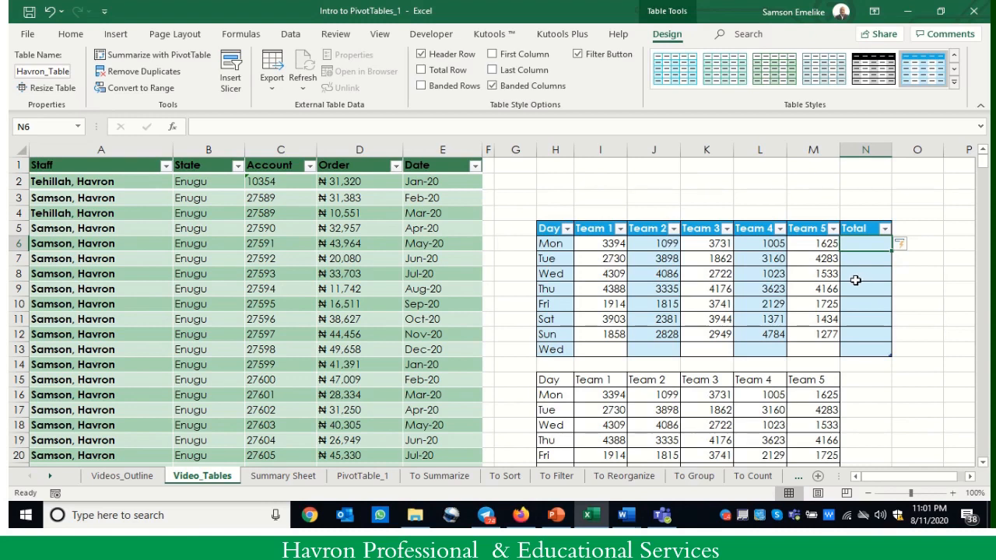
text(=)
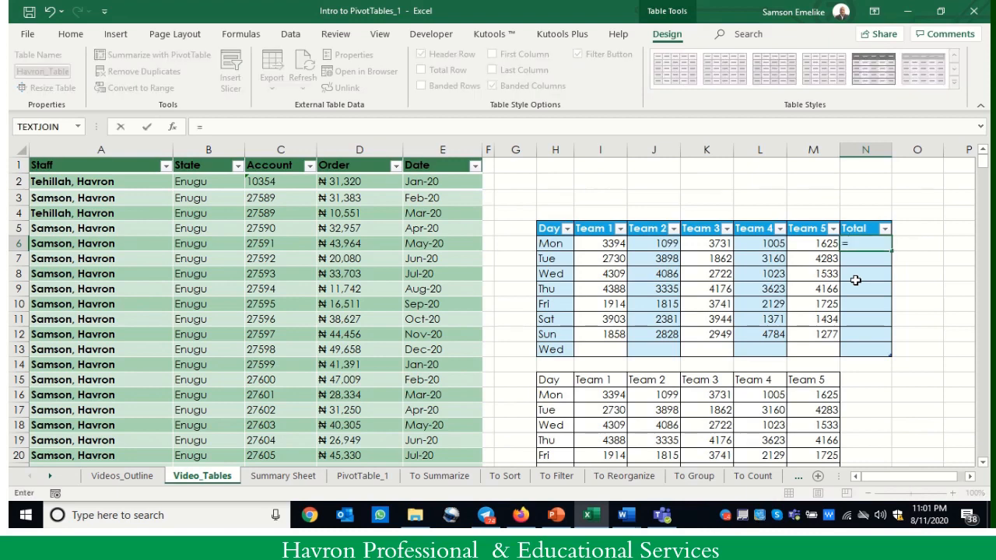
text(SUM()
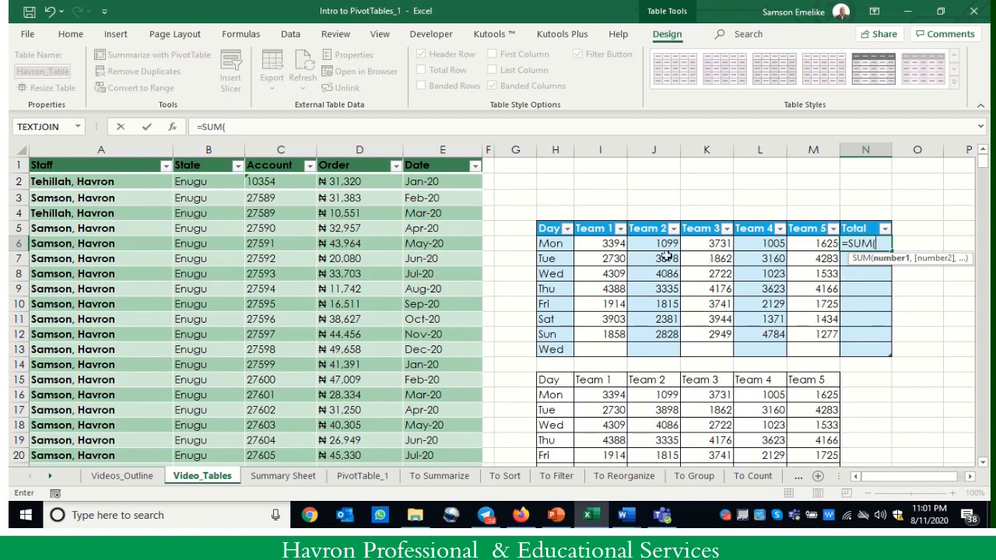
drag(610, 243, 816, 241)
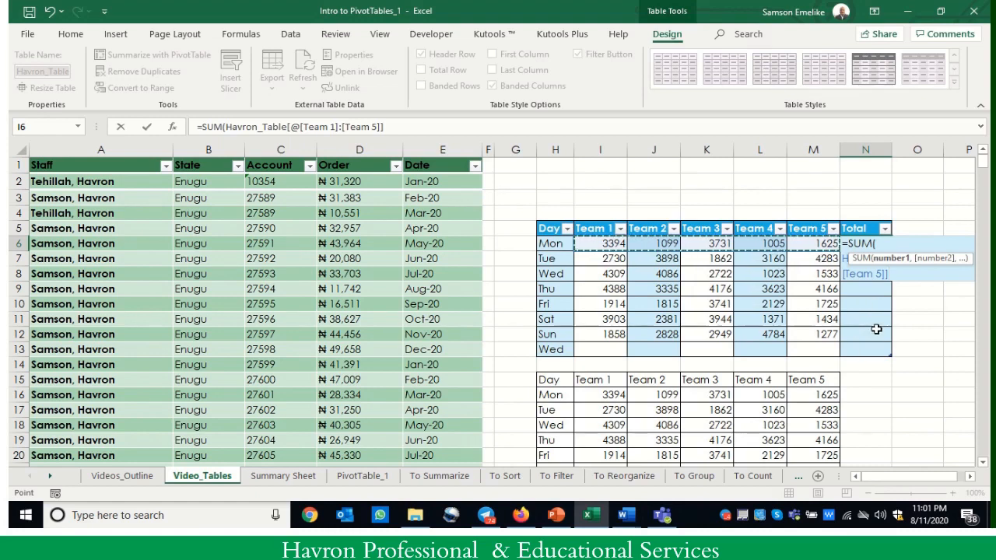
text())
key(Return)
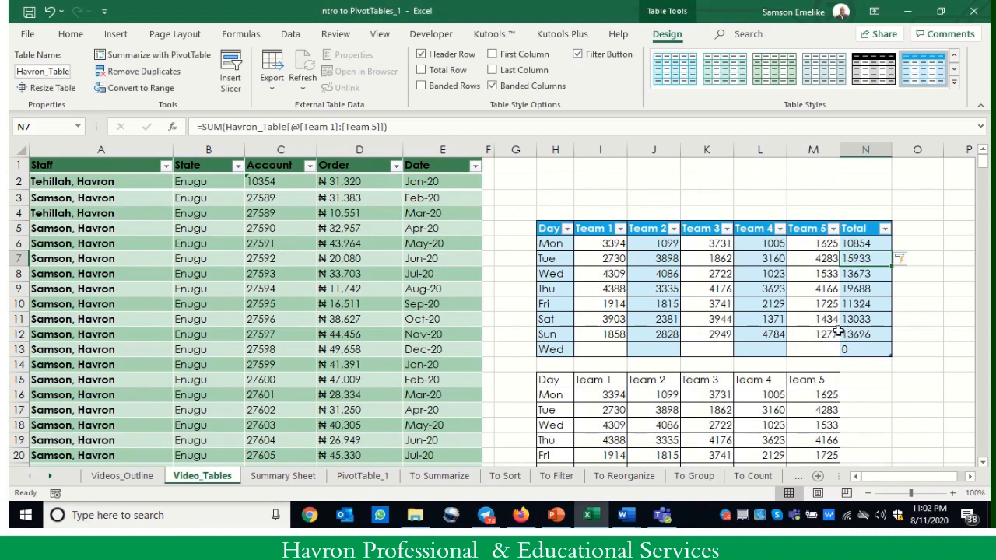
- Insert a slicer for the Day field of the upper team table
click(668, 261)
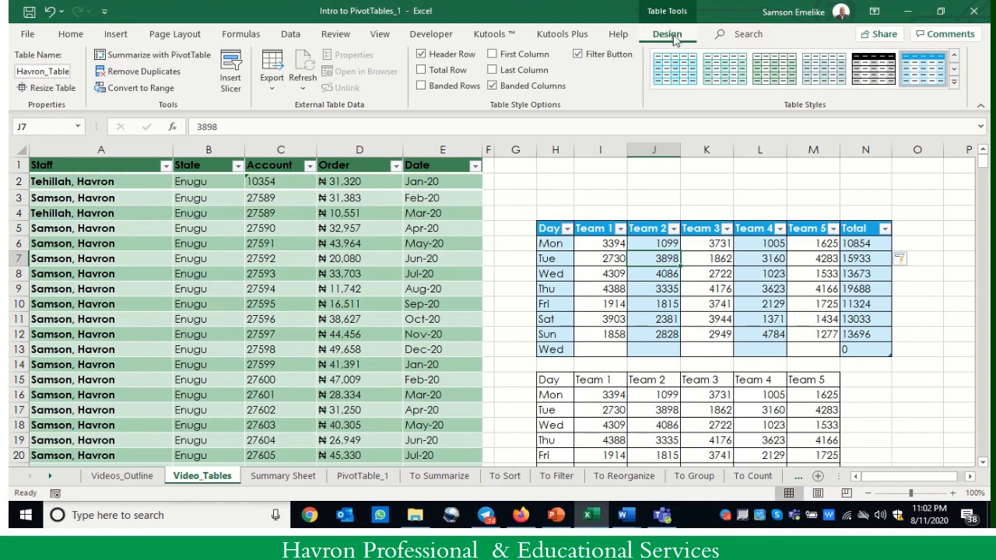
click(232, 74)
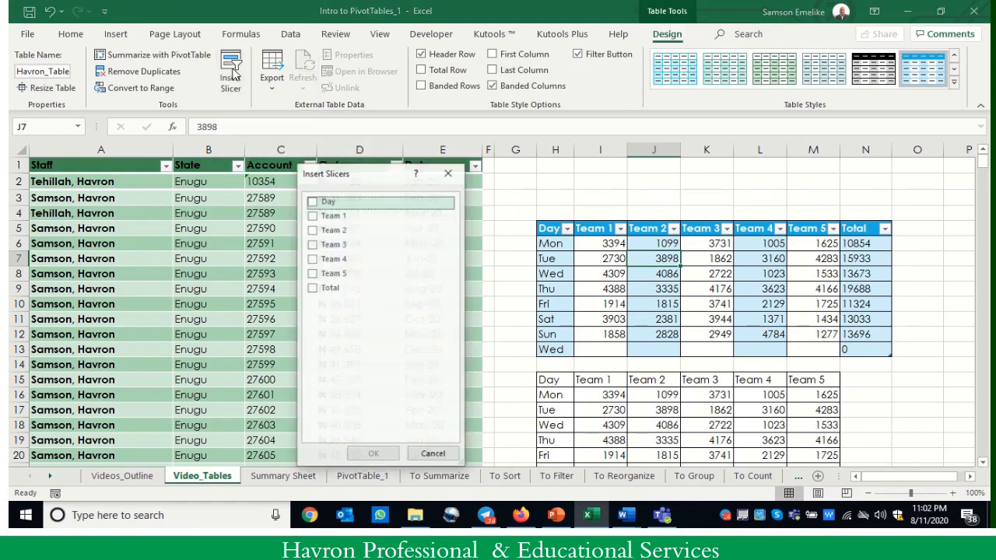
drag(351, 184, 369, 209)
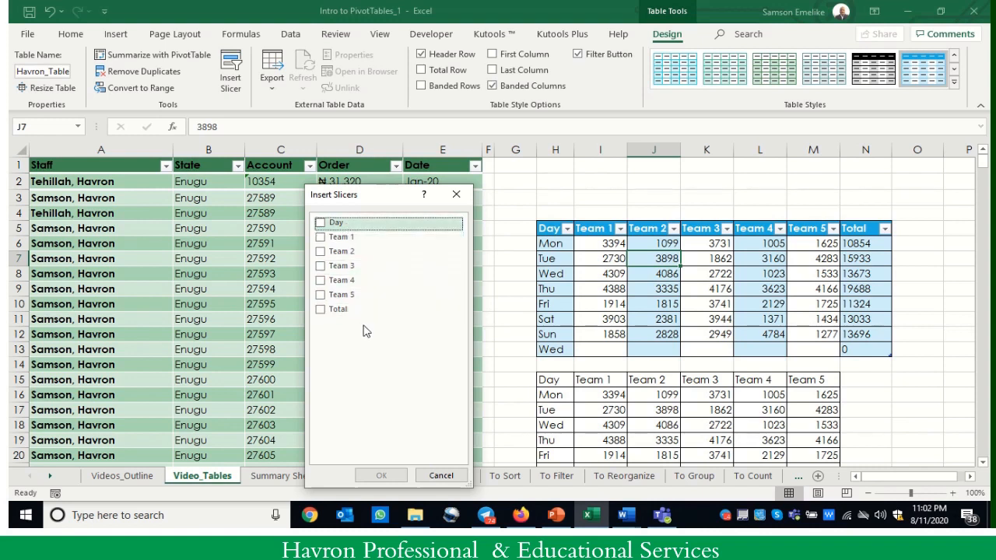
click(321, 224)
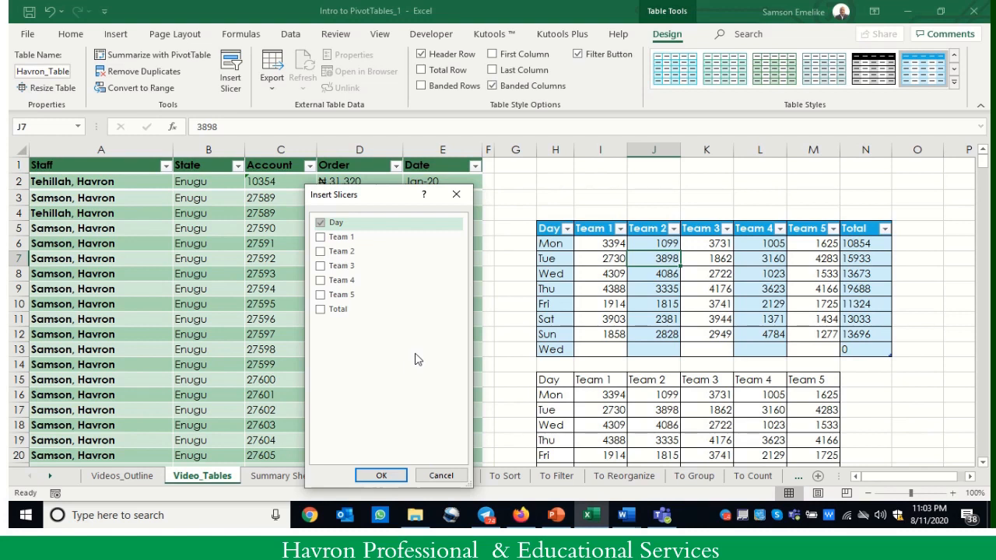
click(381, 475)
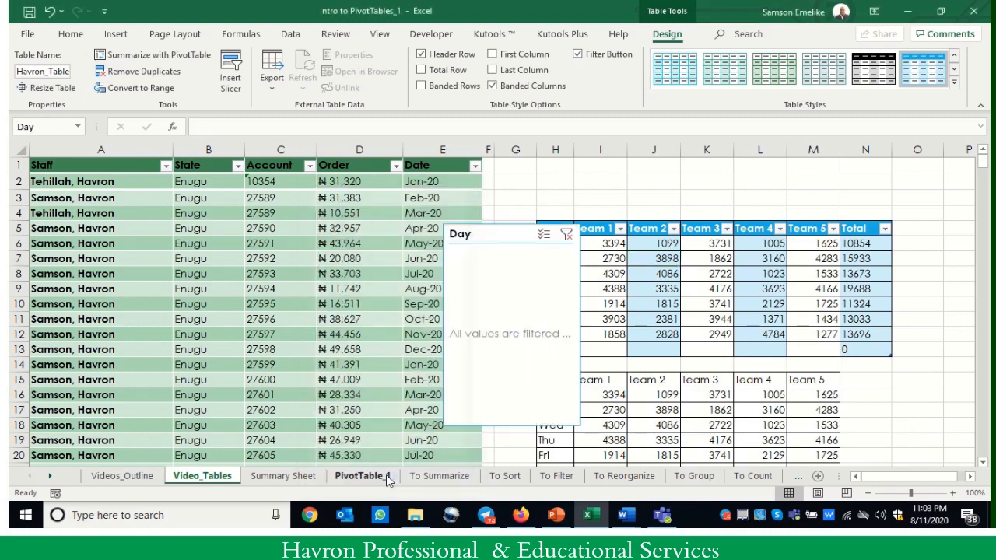
- Arrange the Day slicer in two columns, shorten it to about 1.83" high and place it beside the team table
drag(493, 234, 306, 232)
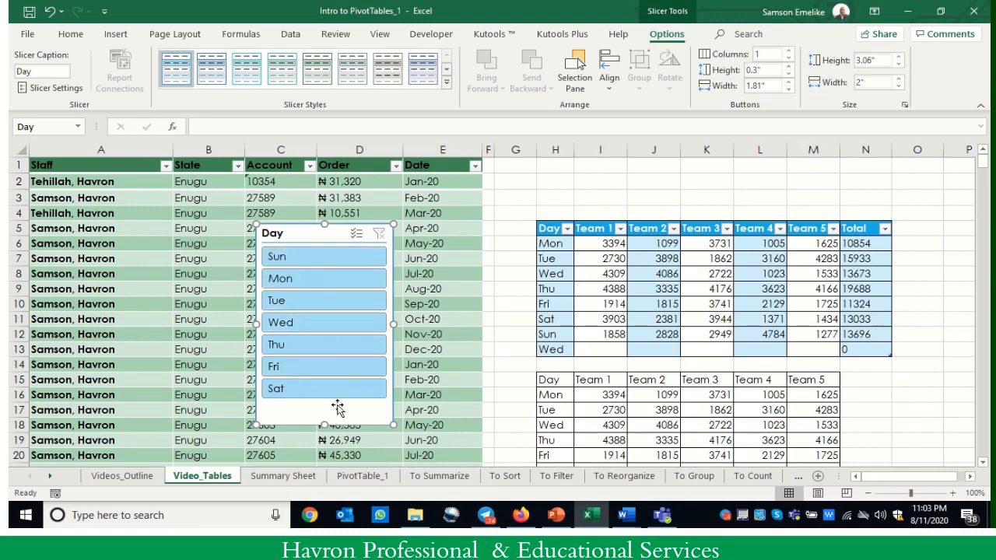
drag(310, 226, 434, 222)
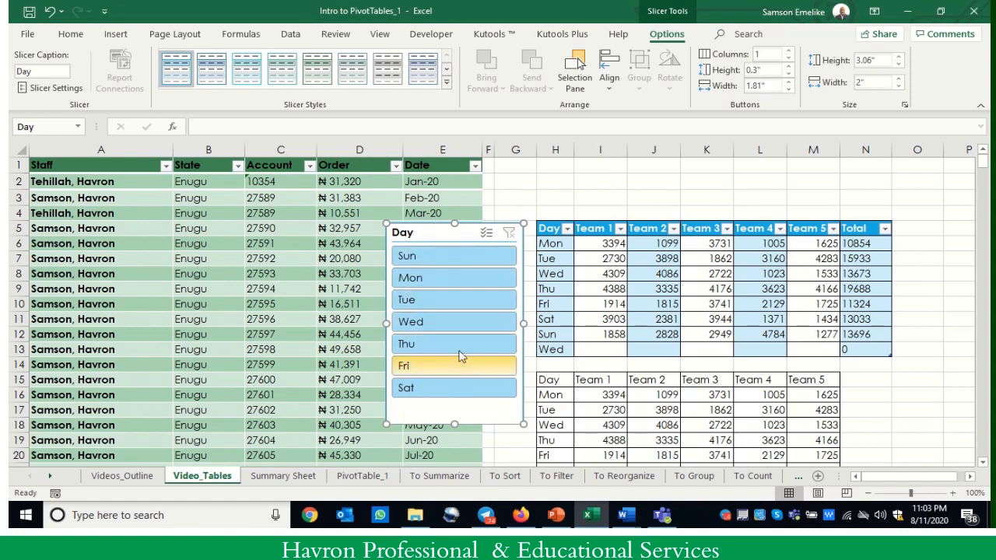
click(789, 51)
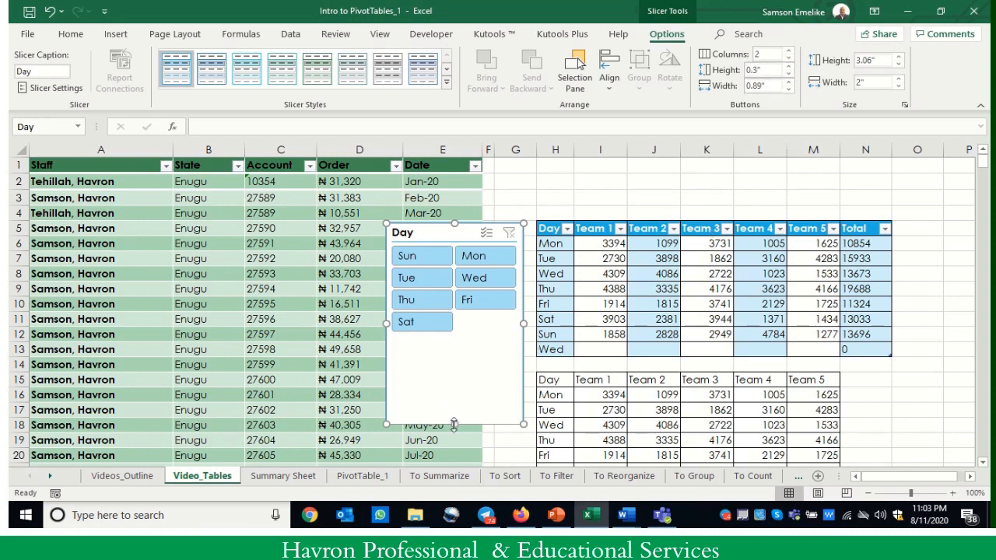
drag(454, 424, 470, 348)
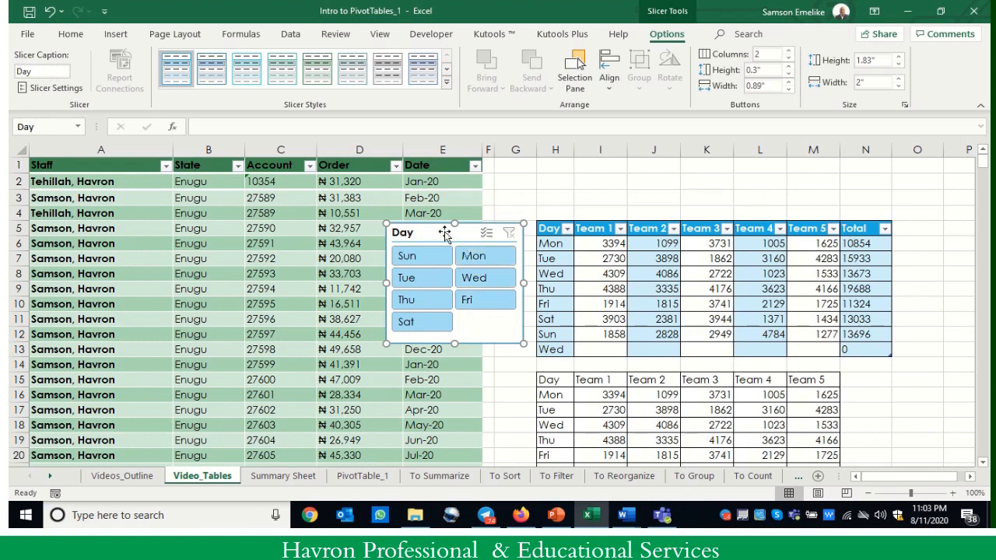
drag(451, 231, 420, 244)
- Filter the team table with the slicer by Sun, Mon, Tue, Fri and finally Sat, and move the slicer over the plain range
click(379, 268)
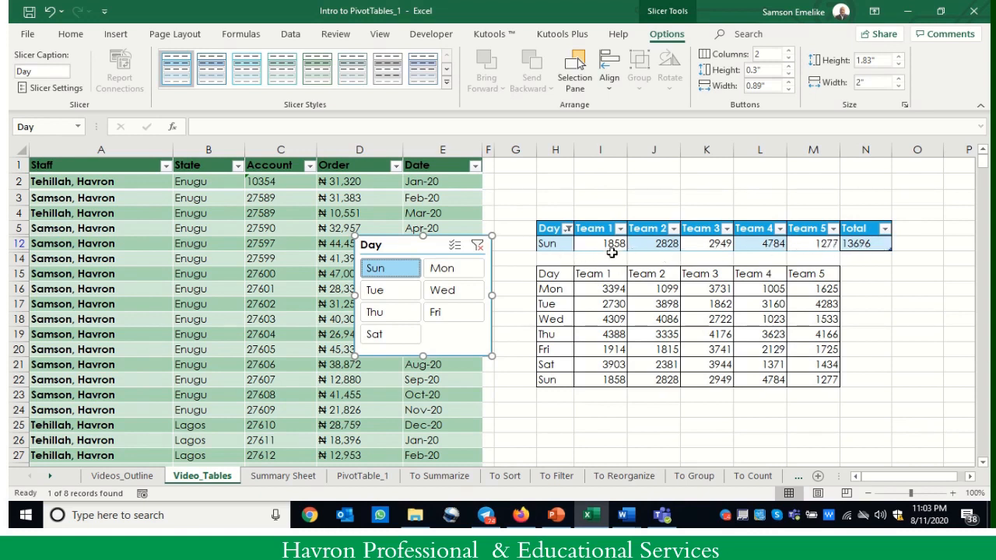
click(452, 274)
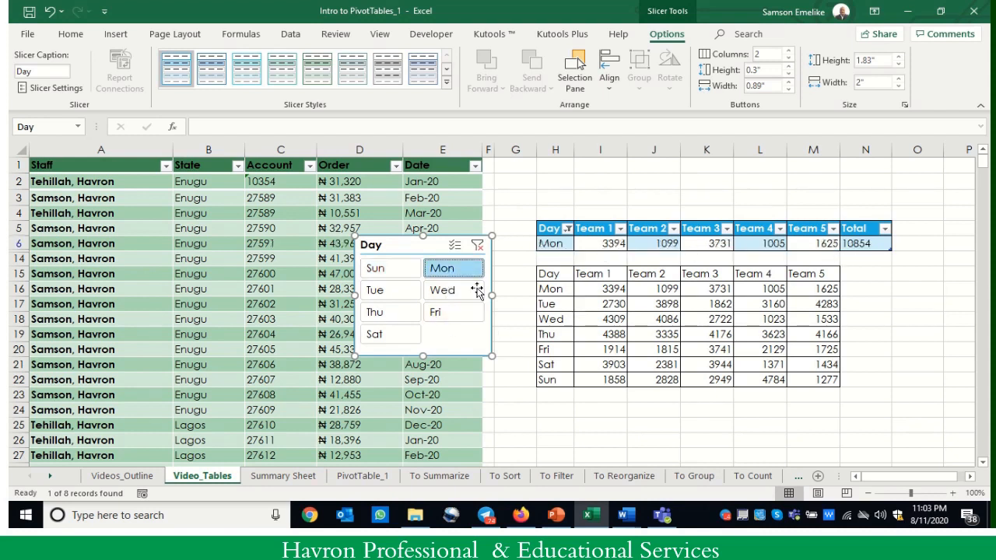
click(387, 297)
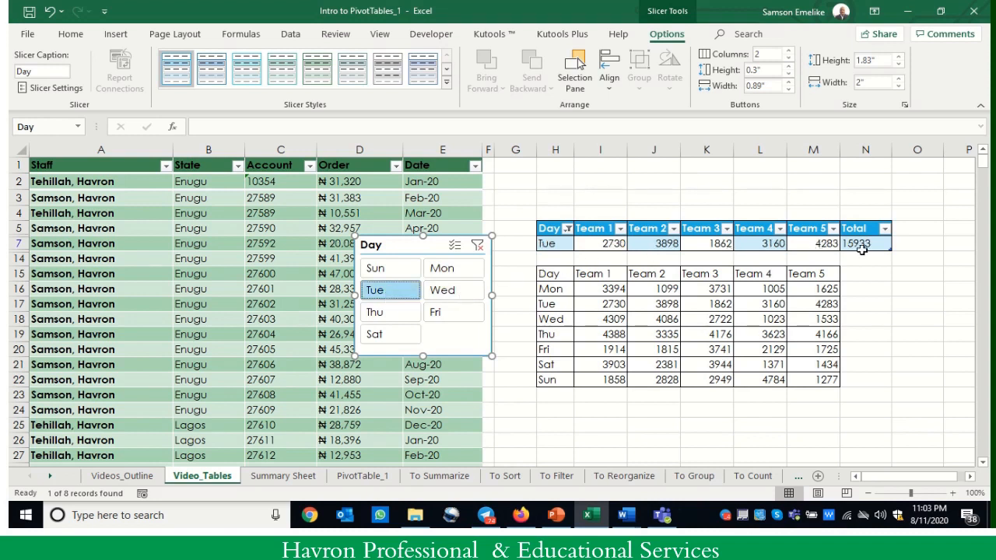
click(446, 313)
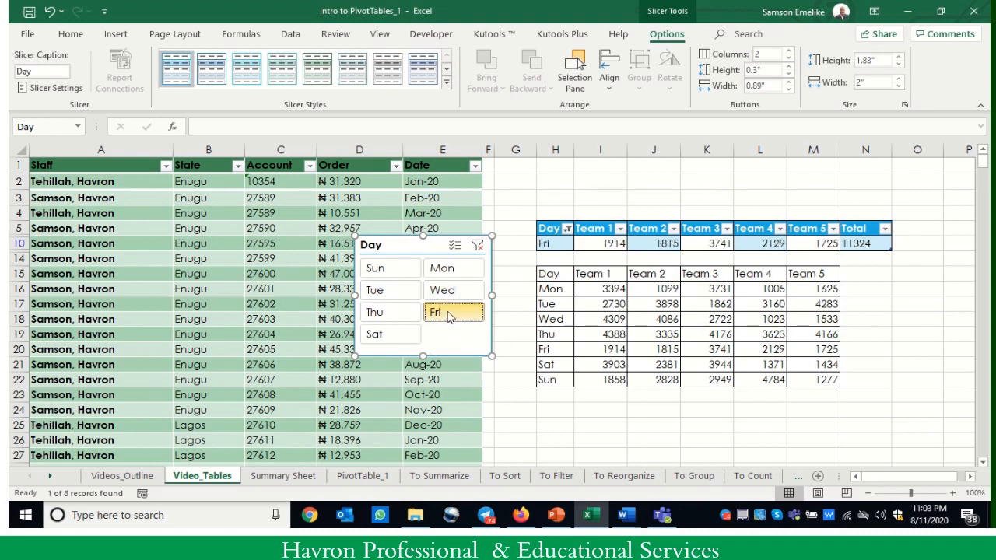
click(376, 336)
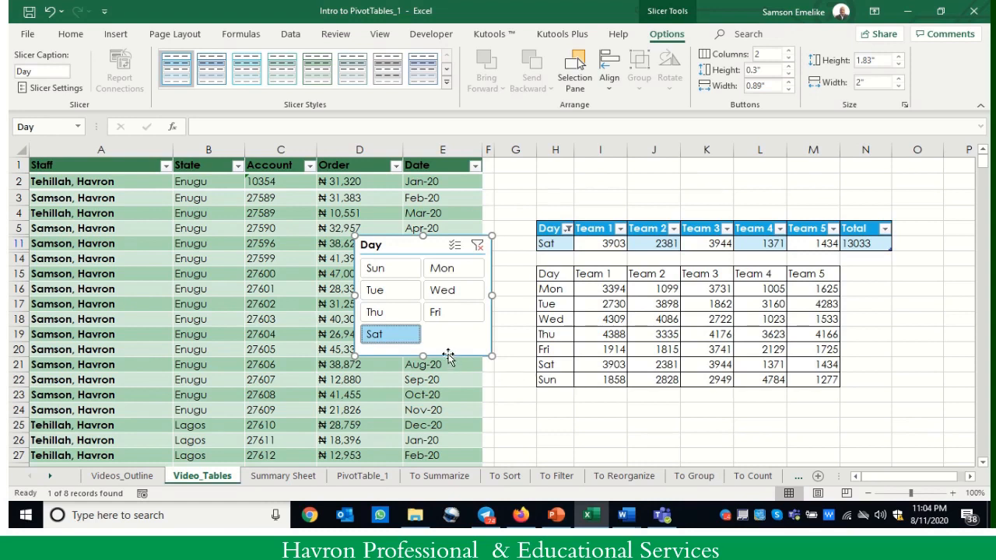
drag(448, 357, 702, 407)
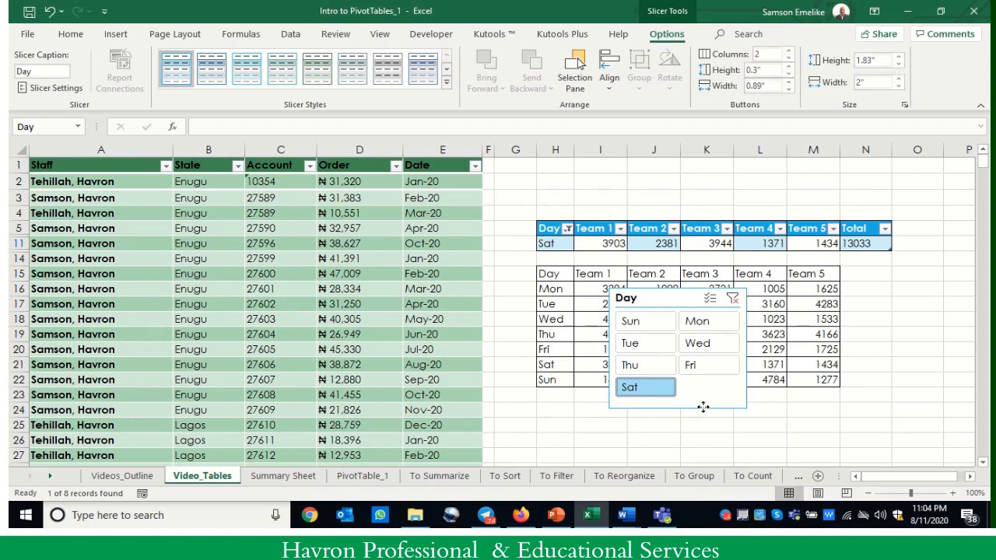
- Clear the Day slicer's filter and move the slicer onto the staff orders table, clear of both team ranges
drag(702, 407, 703, 407)
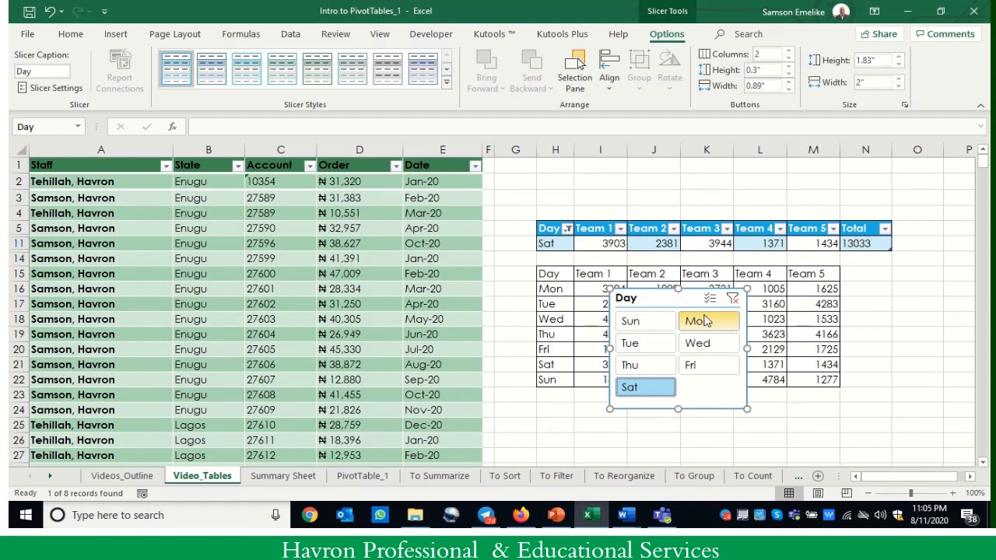
click(732, 300)
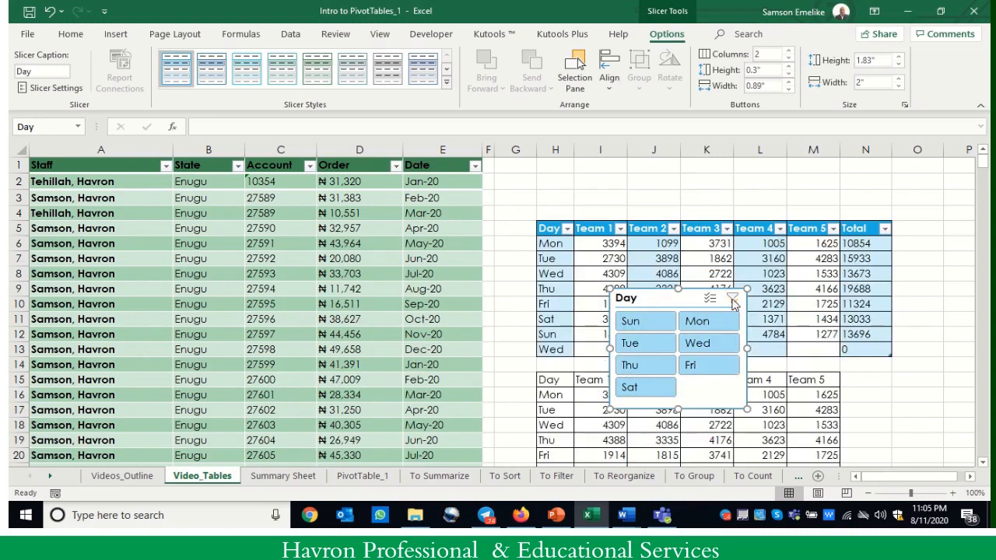
drag(675, 299, 409, 200)
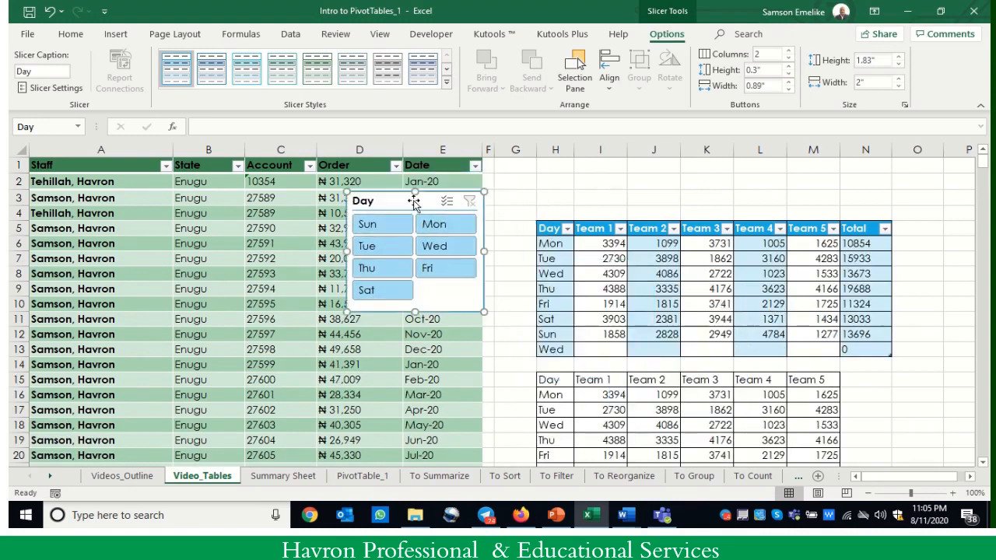
- Inspect the Total formula in N6, and check the video list on the Videos_Outline sheet before returning to Video_Tables
click(854, 243)
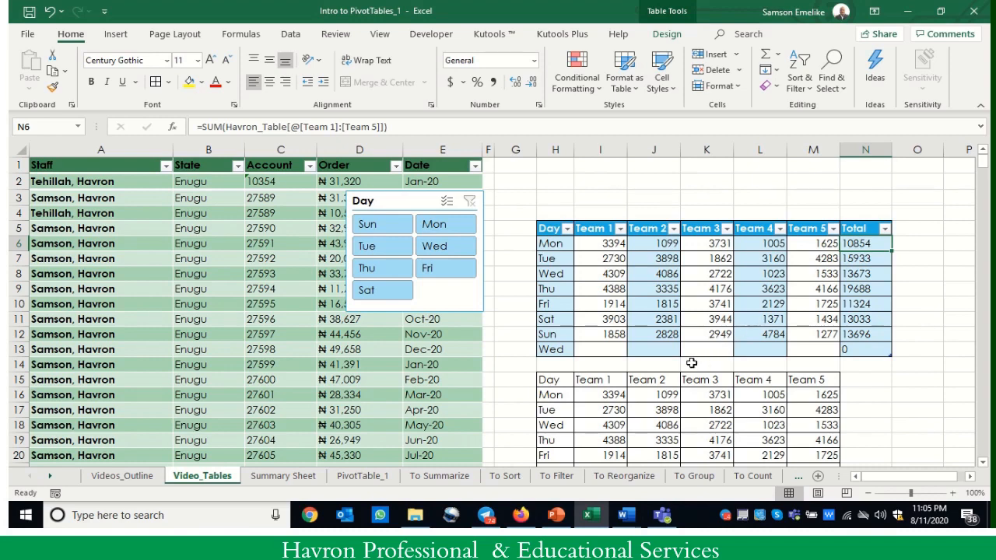
click(115, 483)
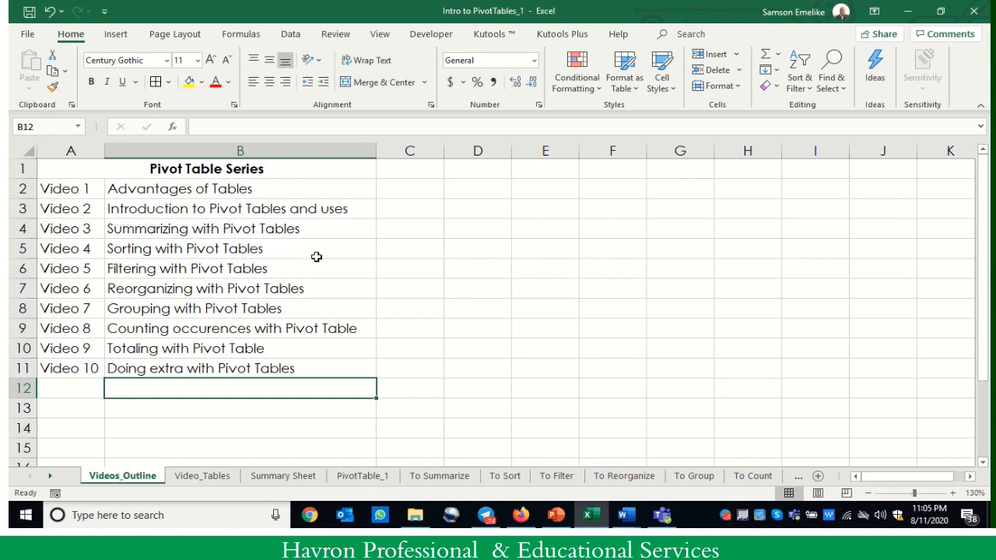
click(204, 478)
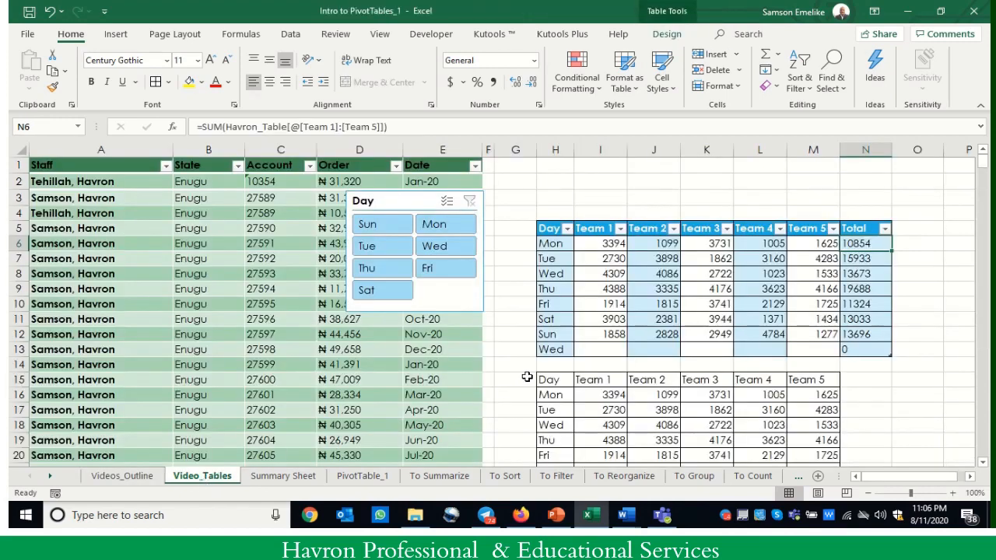